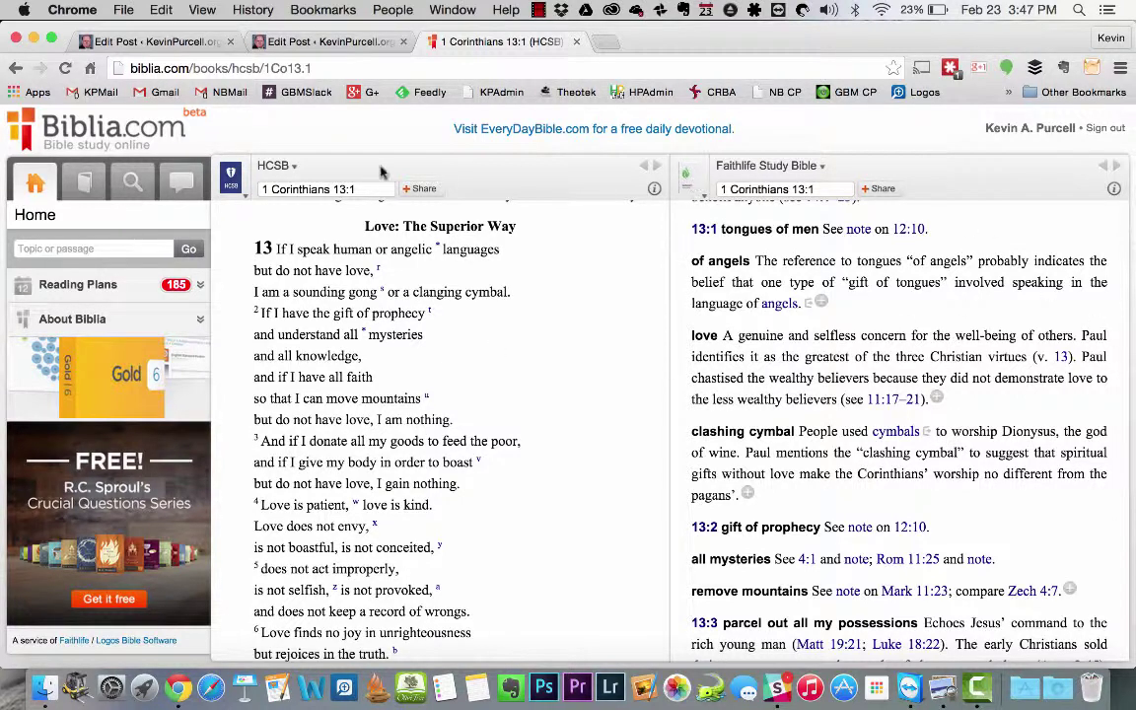
- Link the HCSB and Faithlife Study Bible panels to synchronize references, and advance the HCSB text to 1 Corinthians 13:6
{"action": "left_click", "coordinate": [231, 176]}
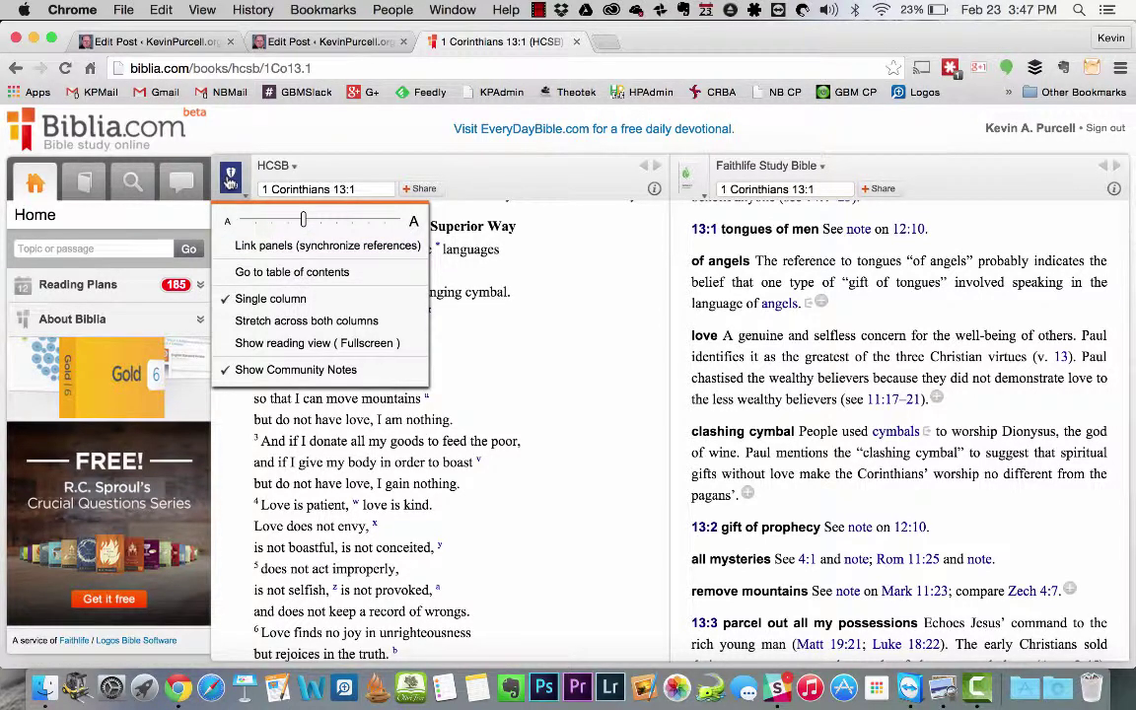
{"action": "left_click", "coordinate": [242, 224]}
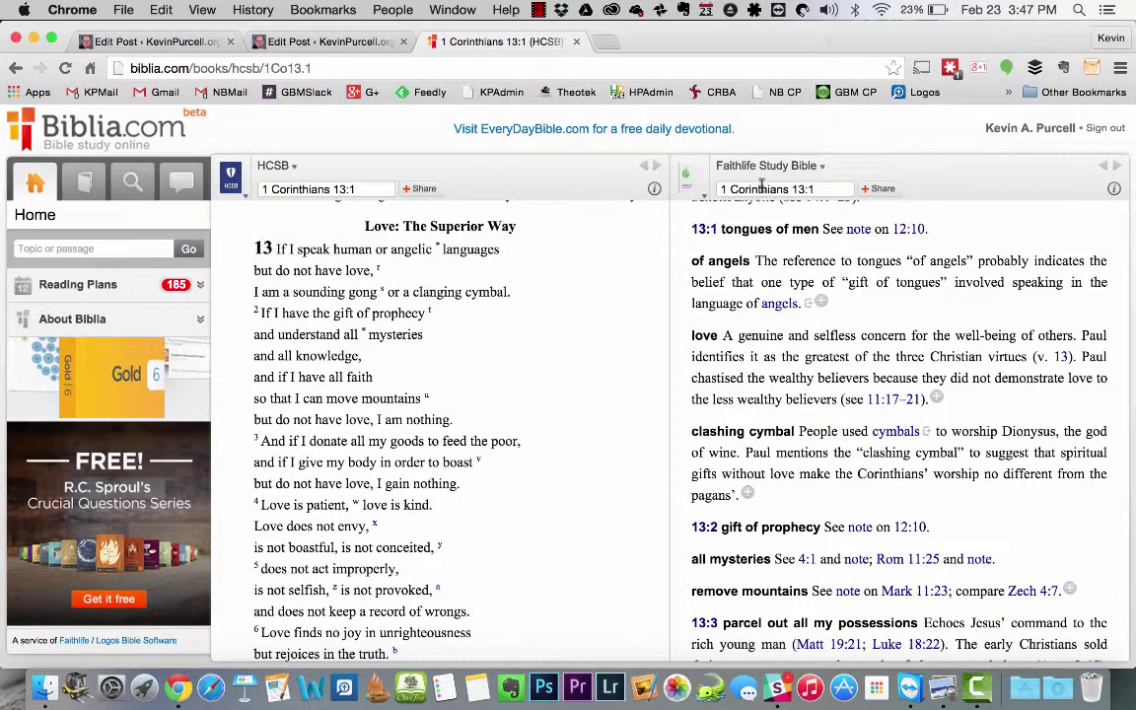
{"action": "left_click", "coordinate": [686, 175]}
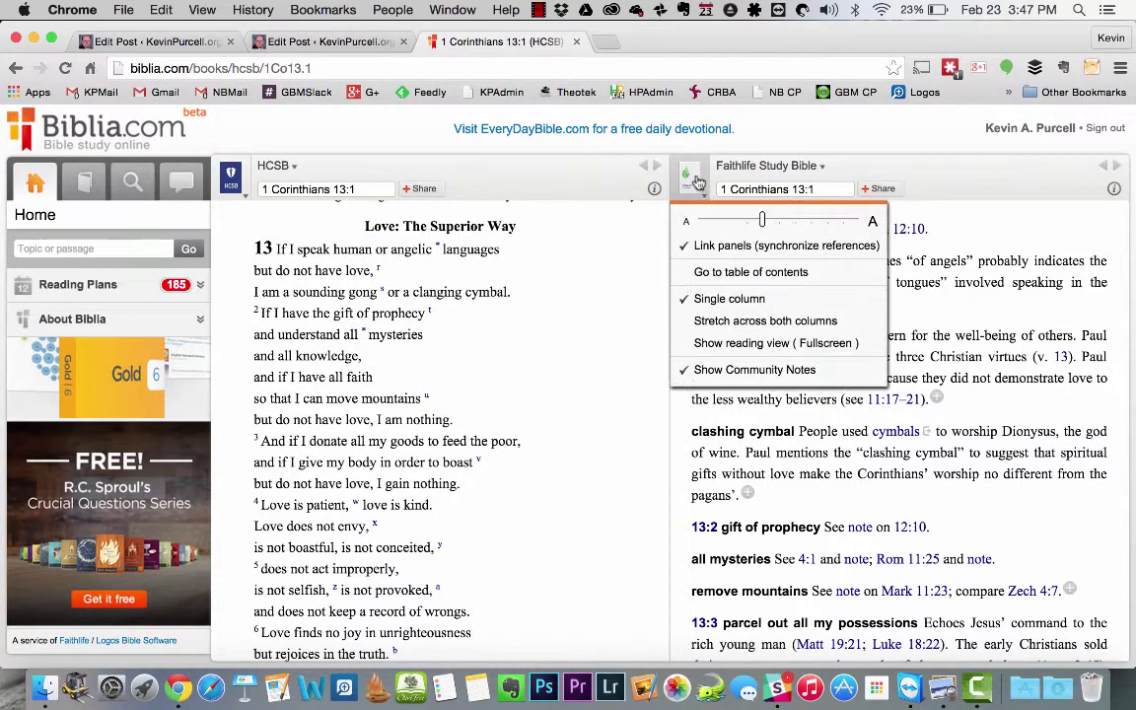
{"action": "left_click", "coordinate": [710, 247]}
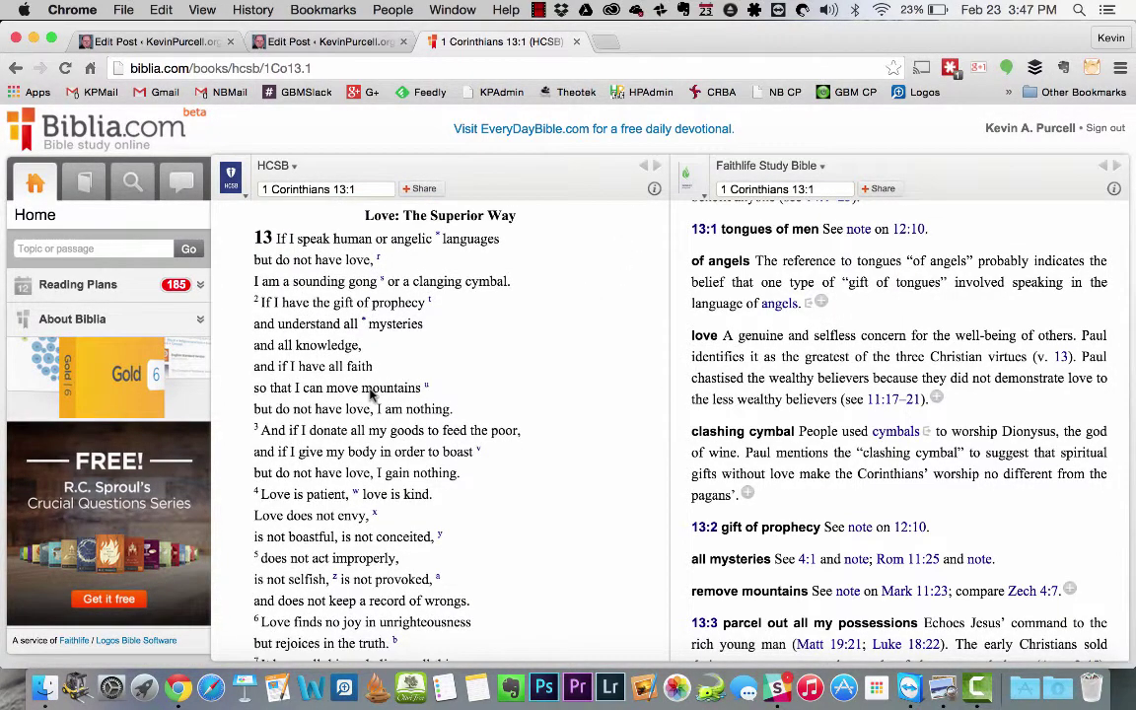
{"action": "scroll", "coordinate": [370, 394], "scroll_direction": "down", "scroll_amount": 5}
{"action": "scroll", "coordinate": [371, 388], "scroll_direction": "down", "scroll_amount": 3}
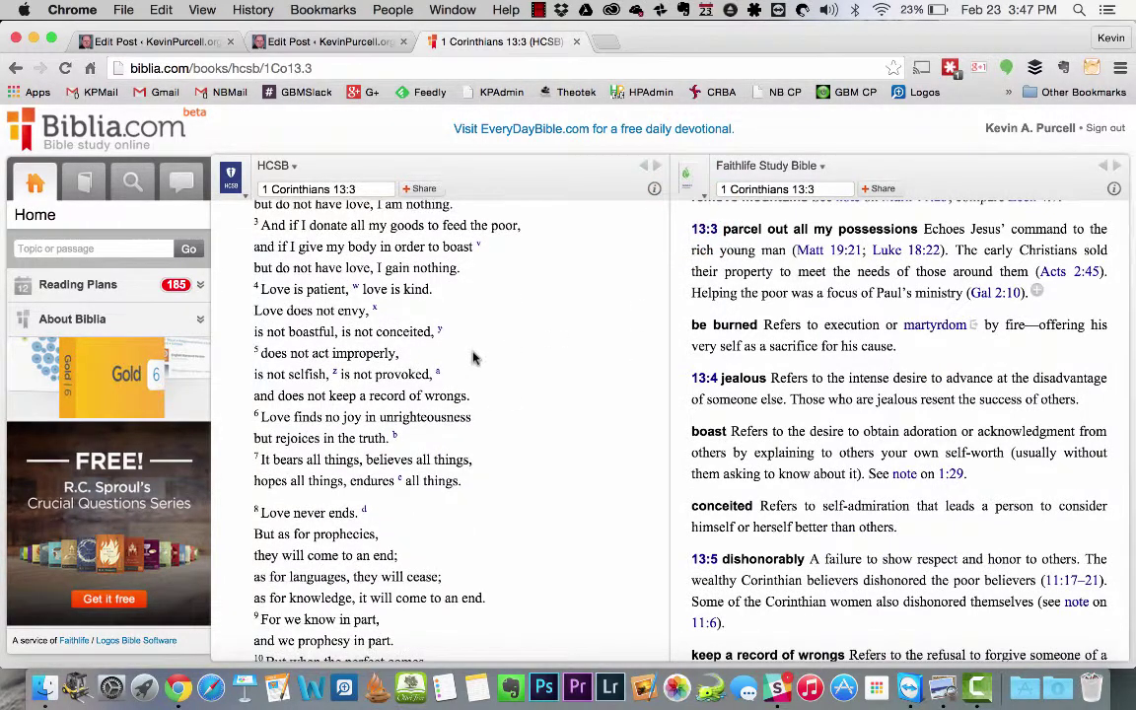
{"action": "scroll", "coordinate": [473, 358], "scroll_direction": "down", "scroll_amount": 6}
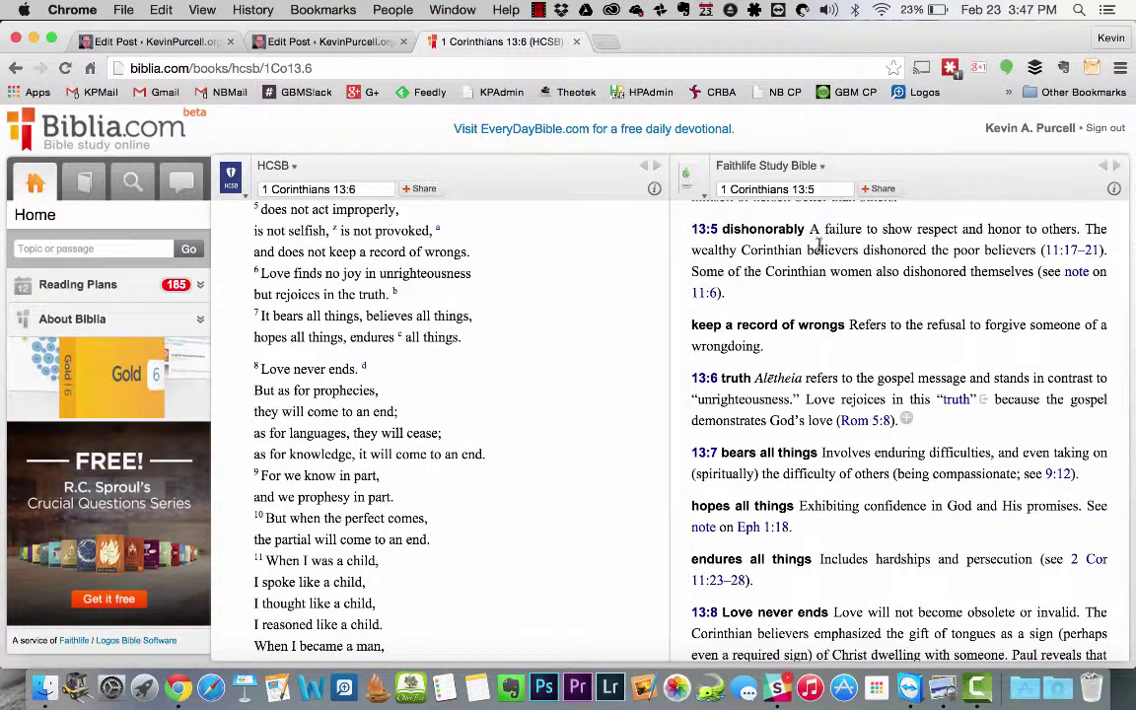
- Search the library for "1 Corinthians" and replace the Faithlife Study Bible with "1 Corinthians: The MacArthur New Testament Commentary"
{"action": "left_click", "coordinate": [791, 167]}
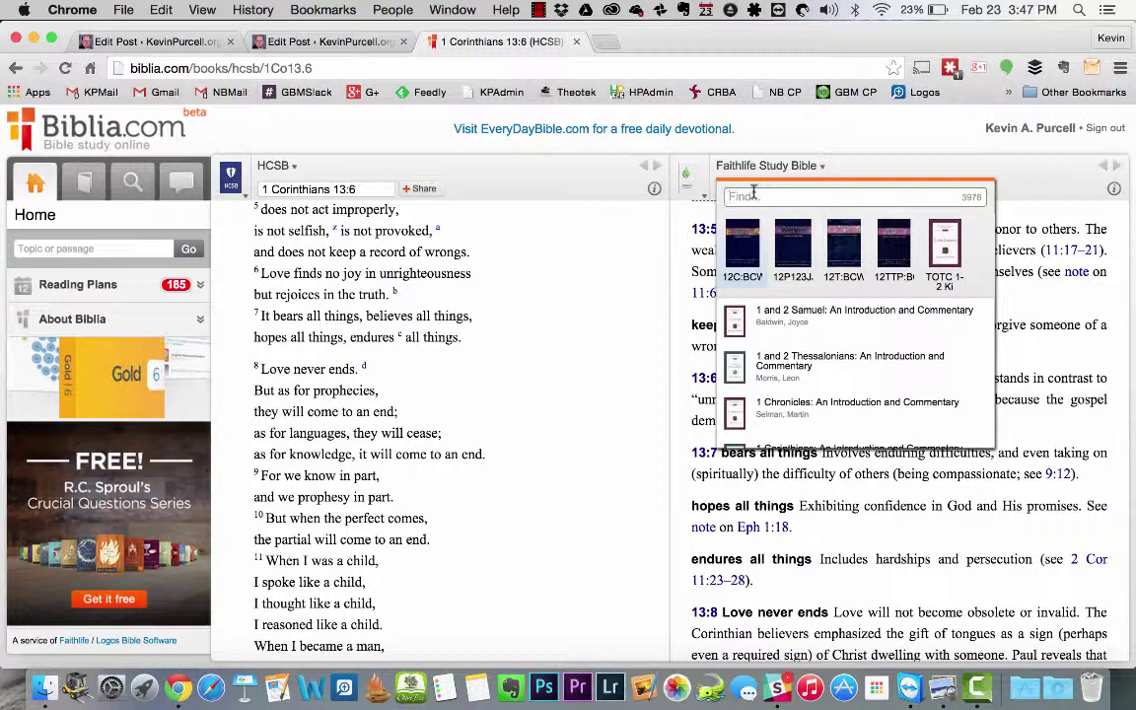
{"action": "left_click", "coordinate": [753, 195]}
{"action": "type", "text": "1 Corinthians"}
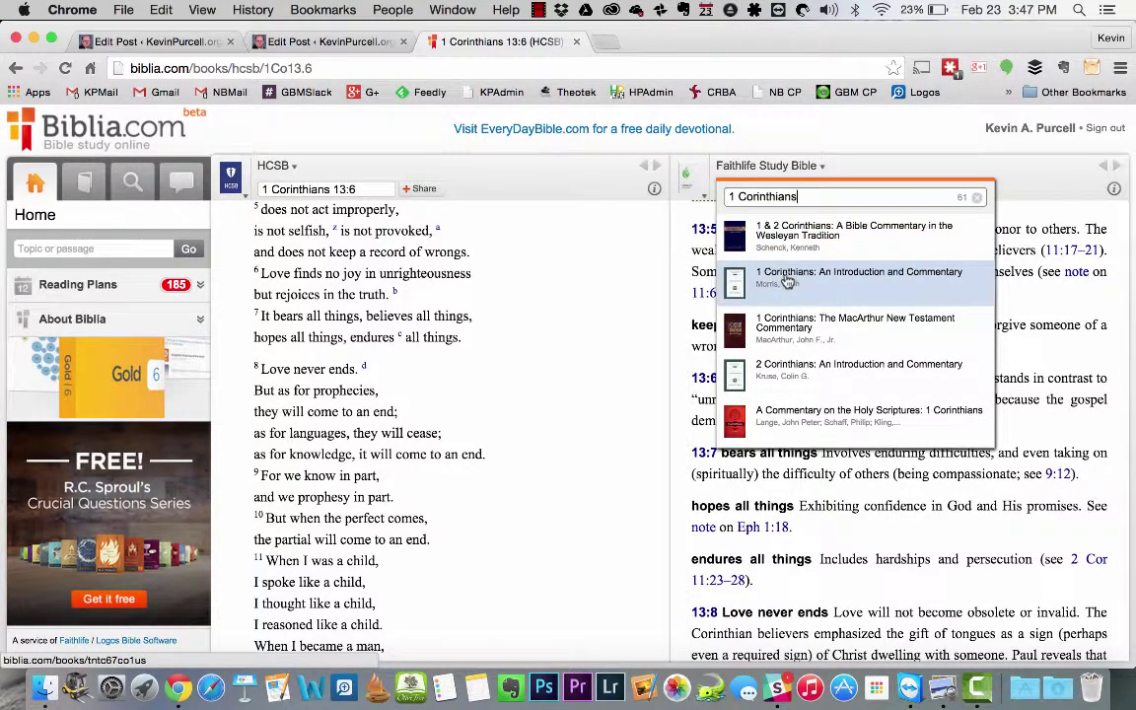
{"action": "left_click", "coordinate": [789, 329]}
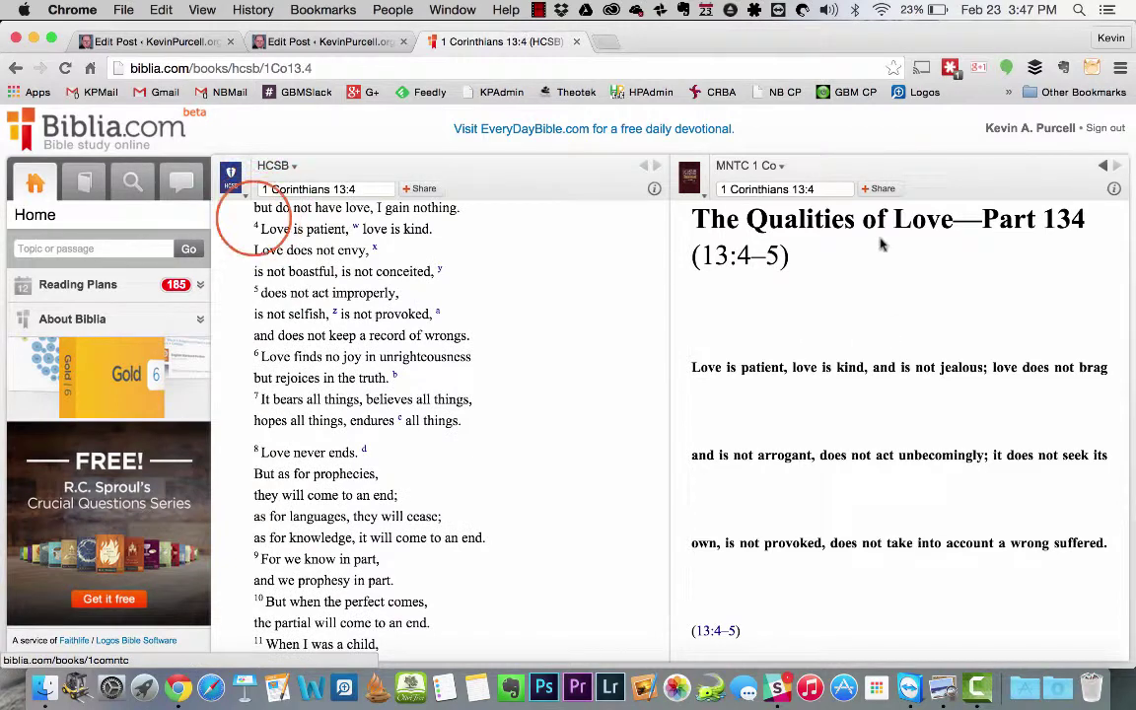
- Browse the HCSB and MacArthur commentary texts, and link the commentary panel so both follow the same reference
{"action": "scroll", "coordinate": [329, 294], "scroll_direction": "down", "scroll_amount": 3}
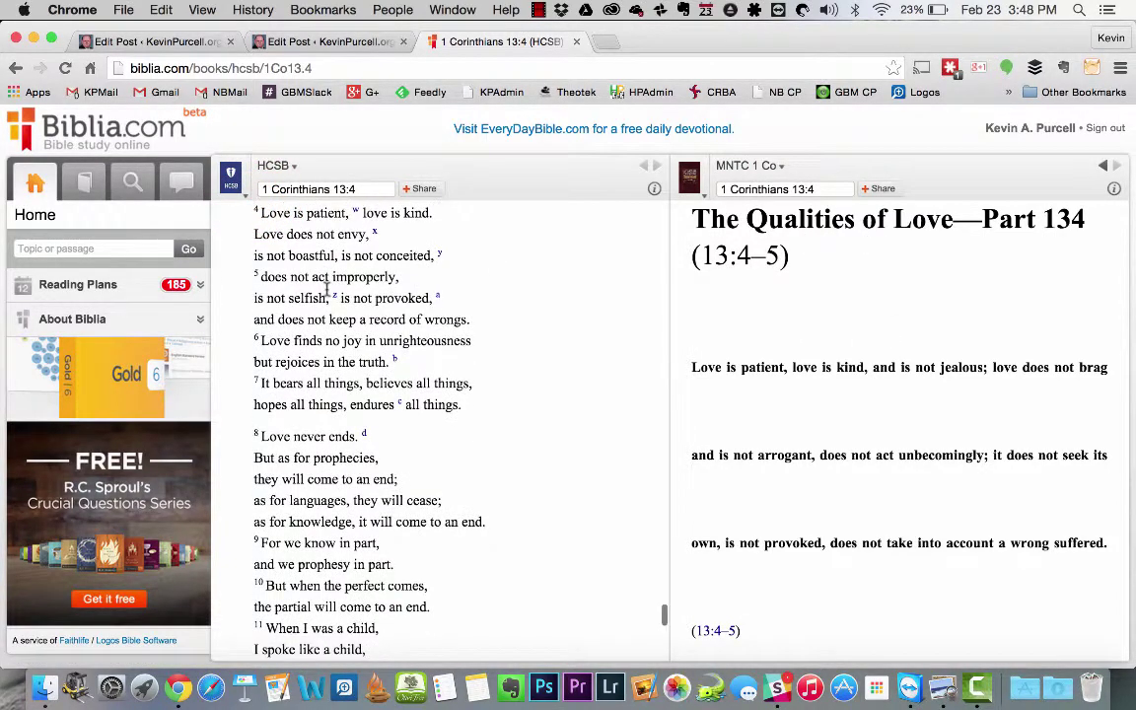
{"action": "scroll", "coordinate": [326, 286], "scroll_direction": "up", "scroll_amount": 3}
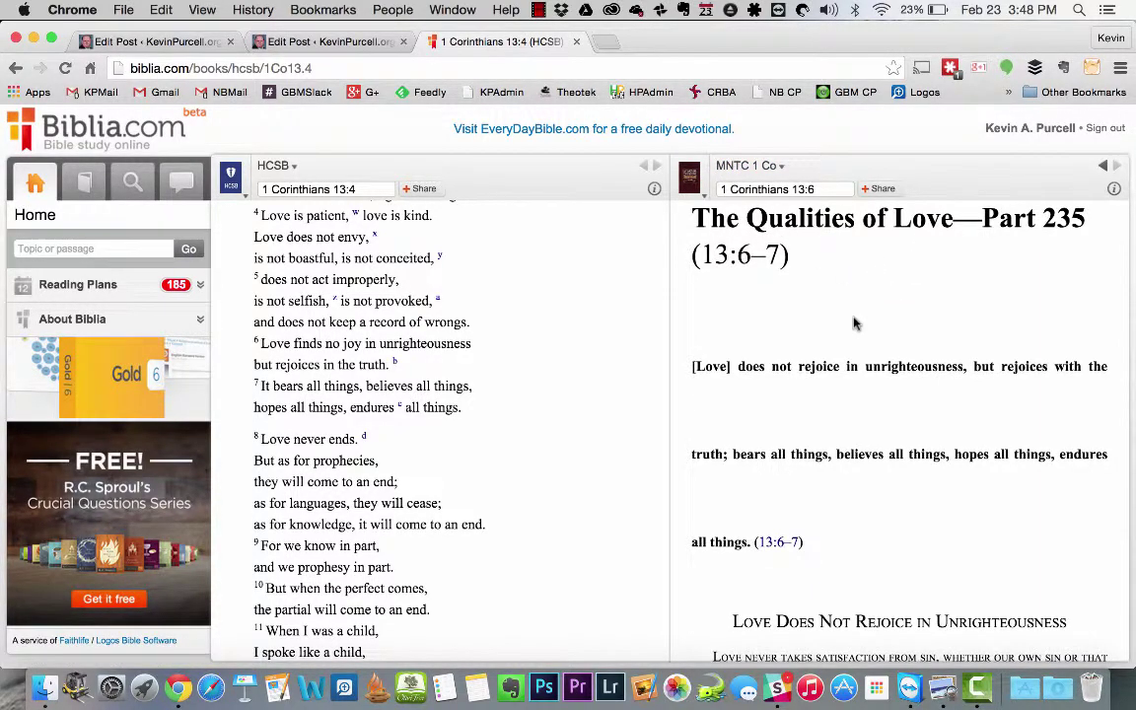
{"action": "scroll", "coordinate": [853, 323], "scroll_direction": "down", "scroll_amount": 10}
{"action": "scroll", "coordinate": [853, 324], "scroll_direction": "up", "scroll_amount": 10}
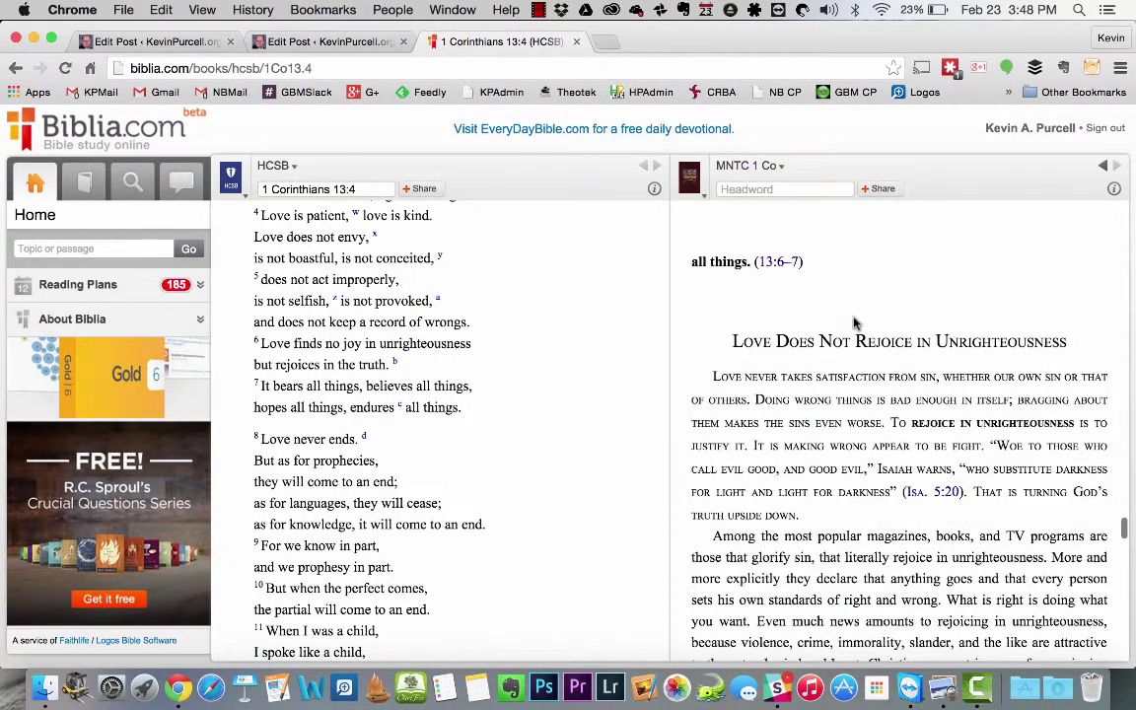
{"action": "left_click", "coordinate": [690, 180]}
{"action": "left_click", "coordinate": [757, 222]}
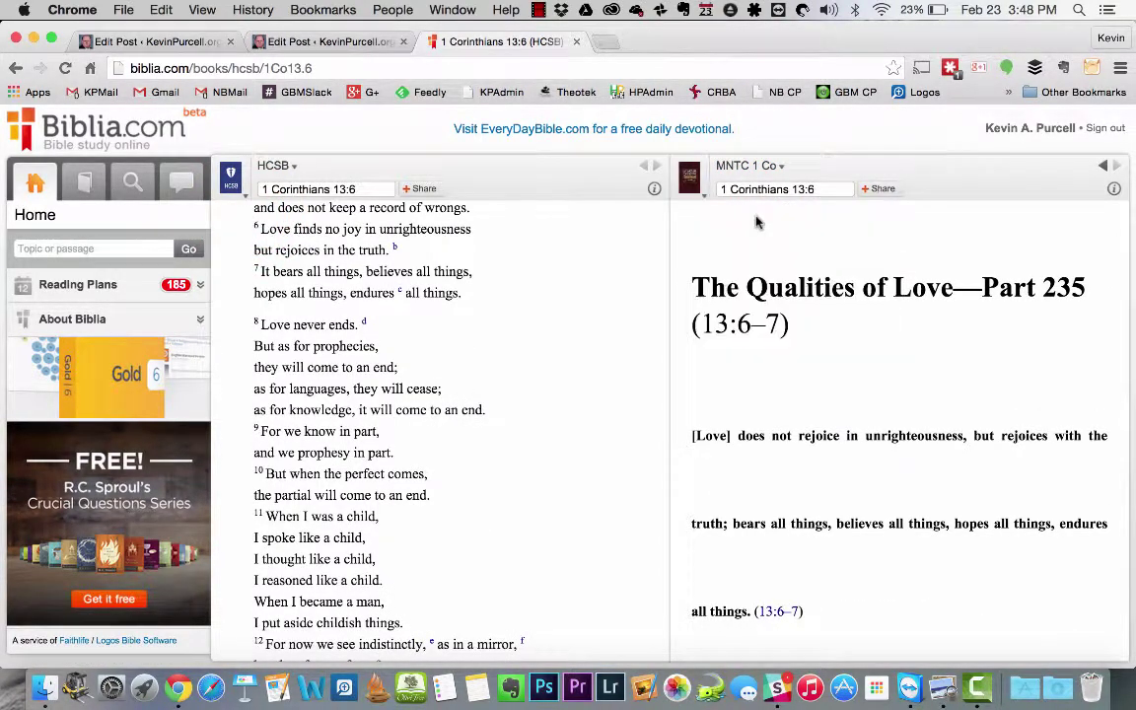
- Stretch the HCSB text across both columns and return it to the single-column layout
{"action": "left_click", "coordinate": [703, 170]}
{"action": "left_click", "coordinate": [229, 174]}
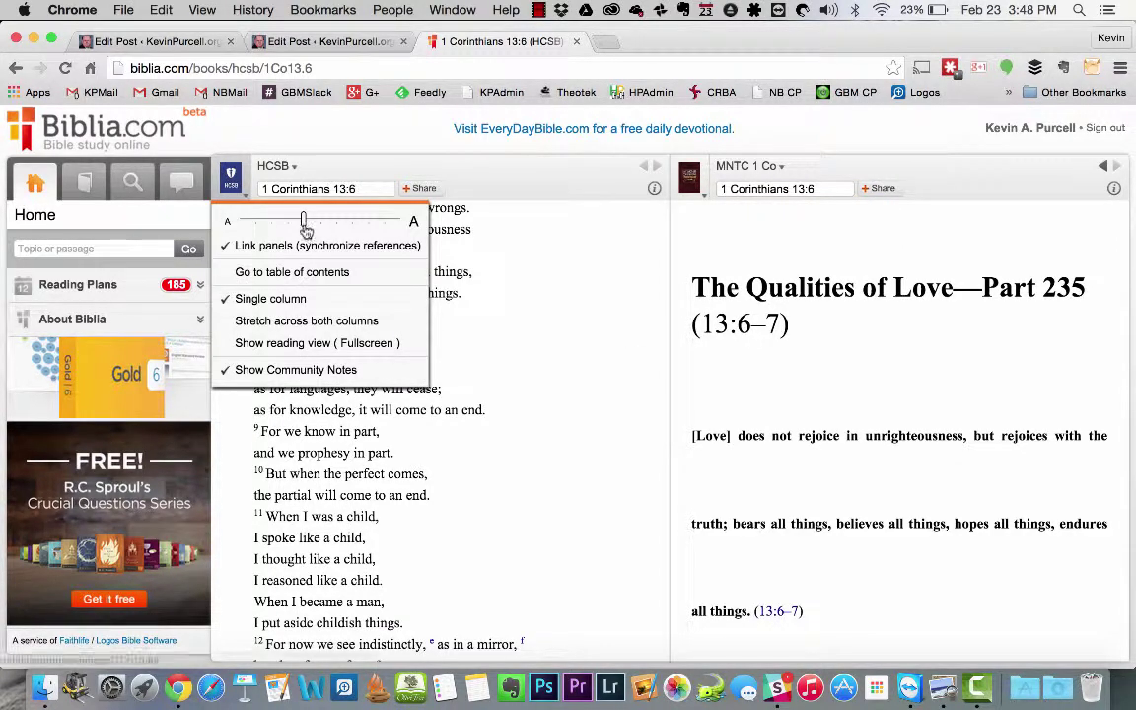
{"action": "mouse_move", "coordinate": [304, 220]}
{"action": "left_mouse_down"}
{"action": "mouse_move", "coordinate": [322, 223]}
{"action": "mouse_move", "coordinate": [276, 222]}
{"action": "mouse_move", "coordinate": [302, 222]}
{"action": "left_mouse_up"}
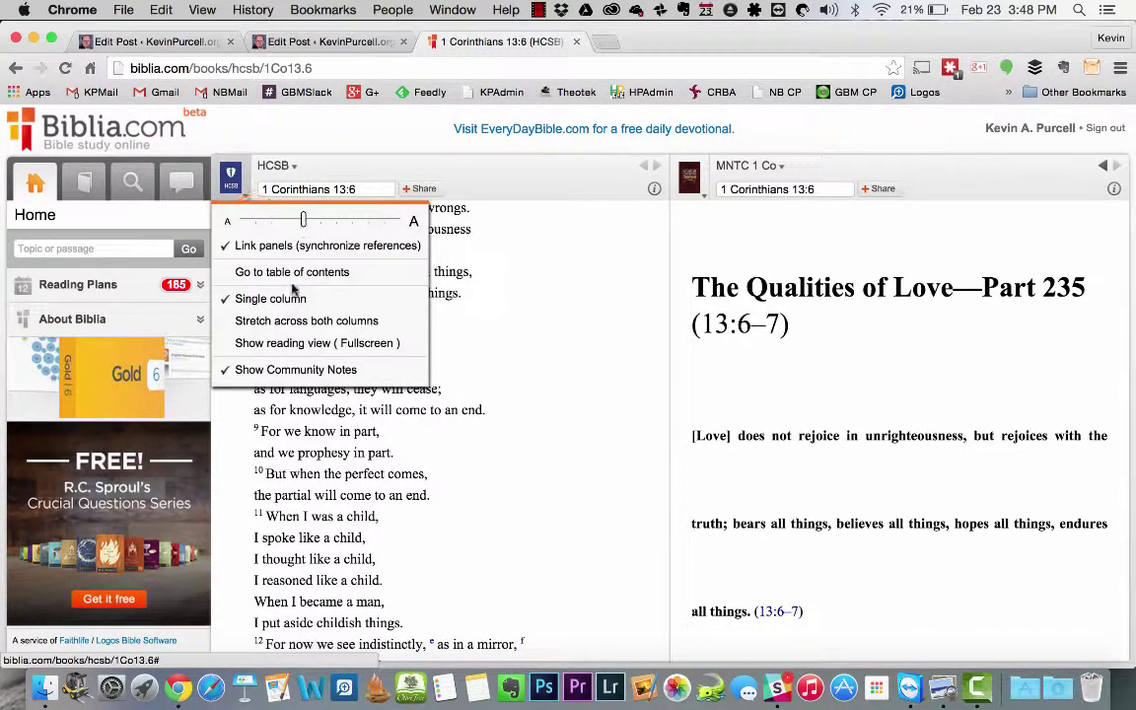
{"action": "left_click", "coordinate": [279, 326]}
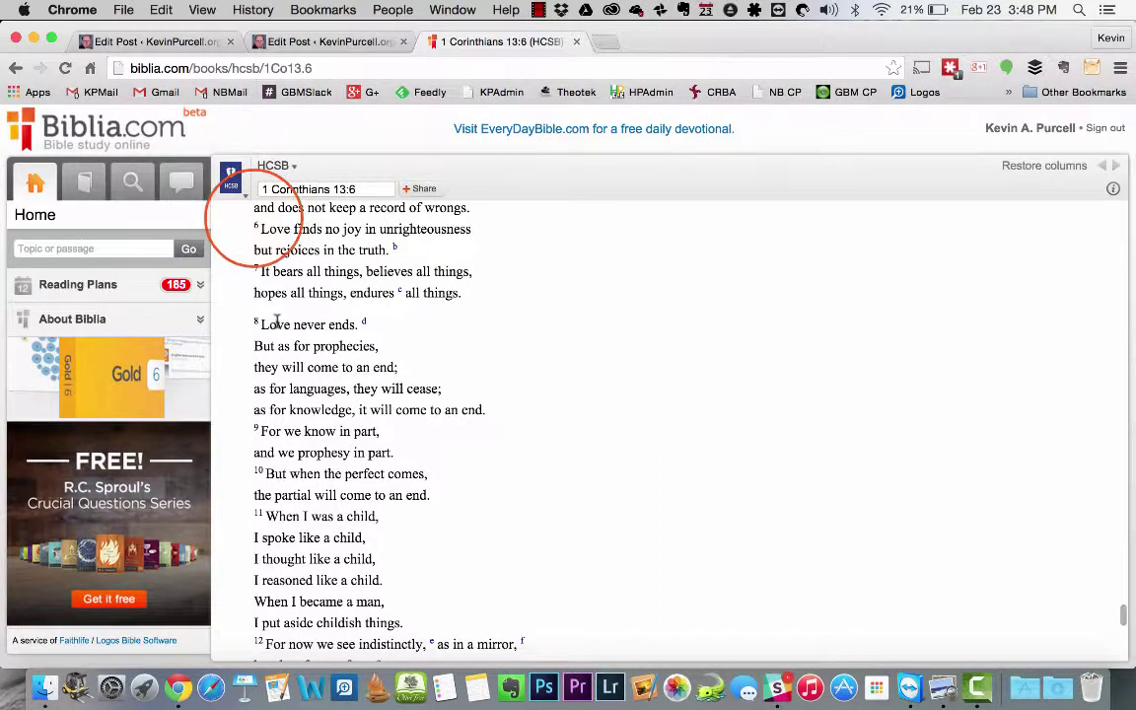
{"action": "left_click", "coordinate": [299, 166]}
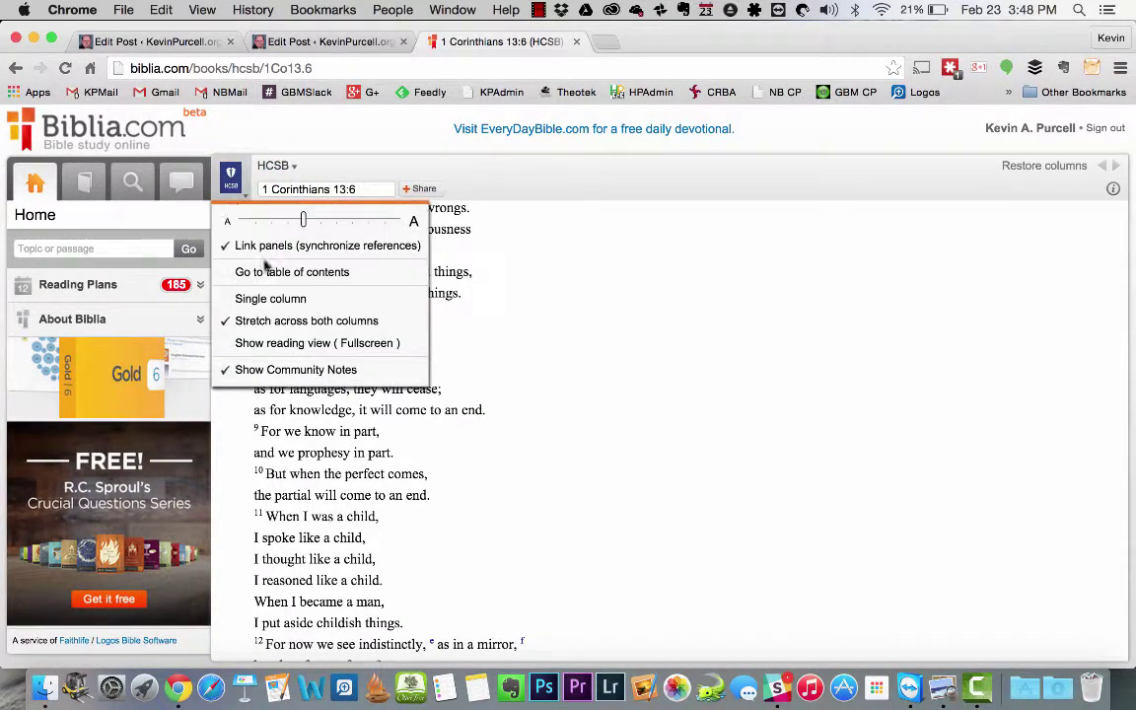
{"action": "left_click", "coordinate": [287, 298]}
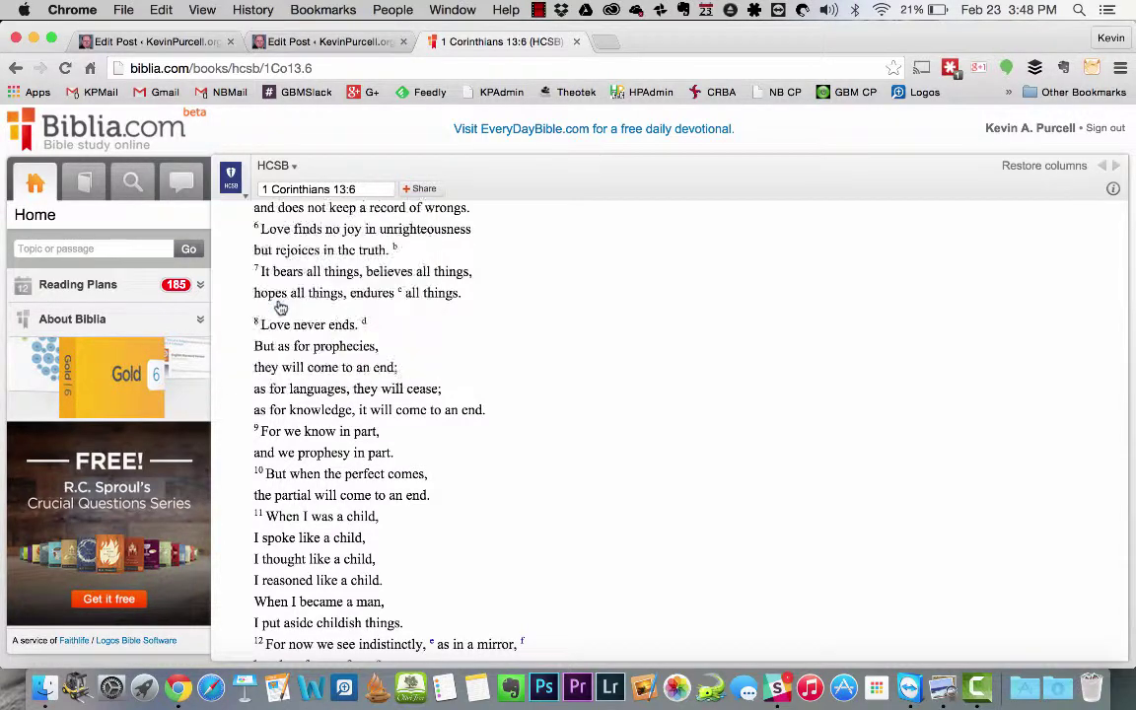
- Show the HCSB text in the fullscreen reading view and switch it back to a single column
{"action": "left_click", "coordinate": [230, 176]}
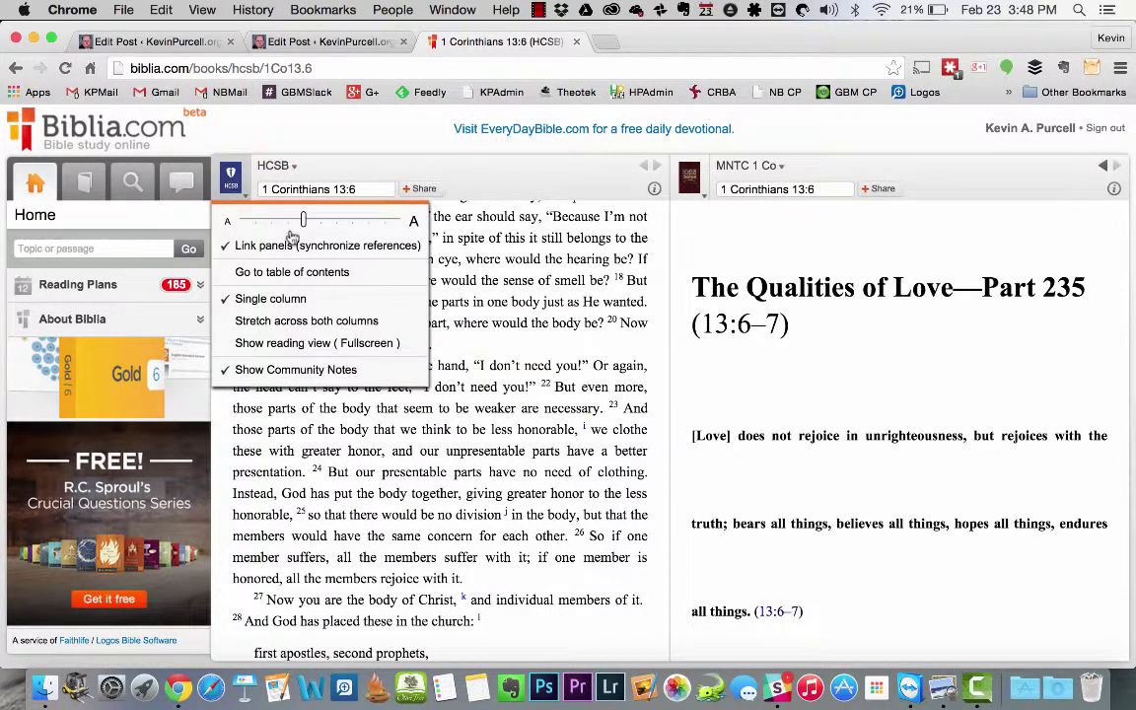
{"action": "left_click", "coordinate": [311, 345]}
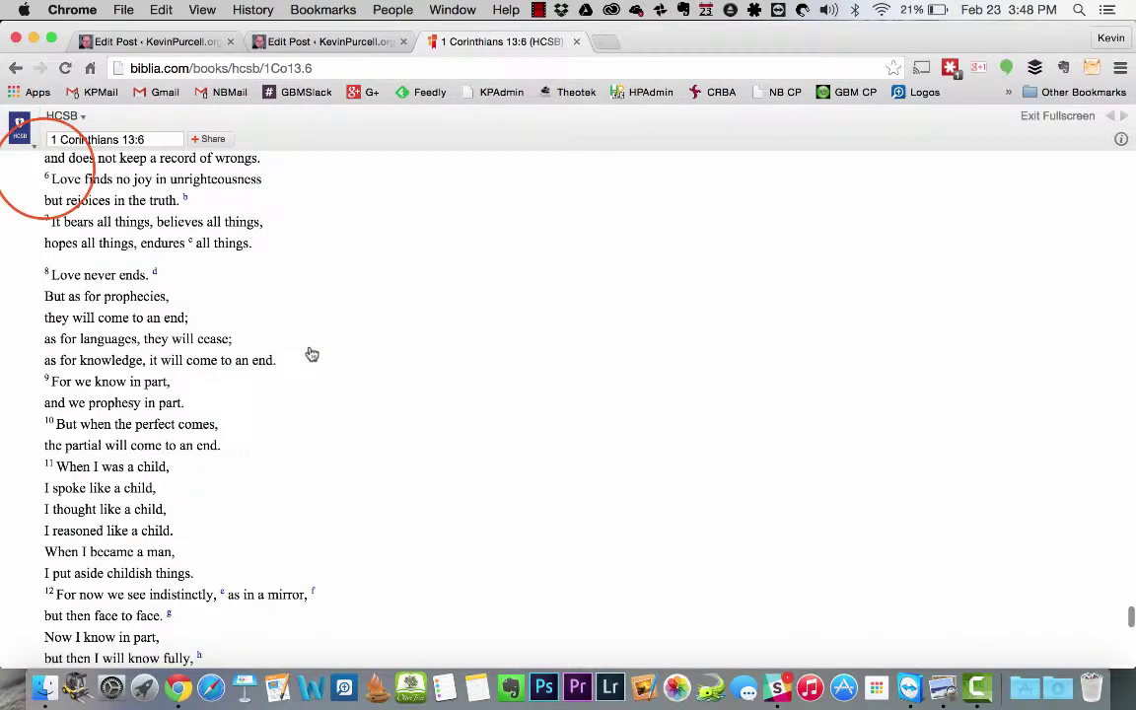
{"action": "left_click", "coordinate": [20, 128]}
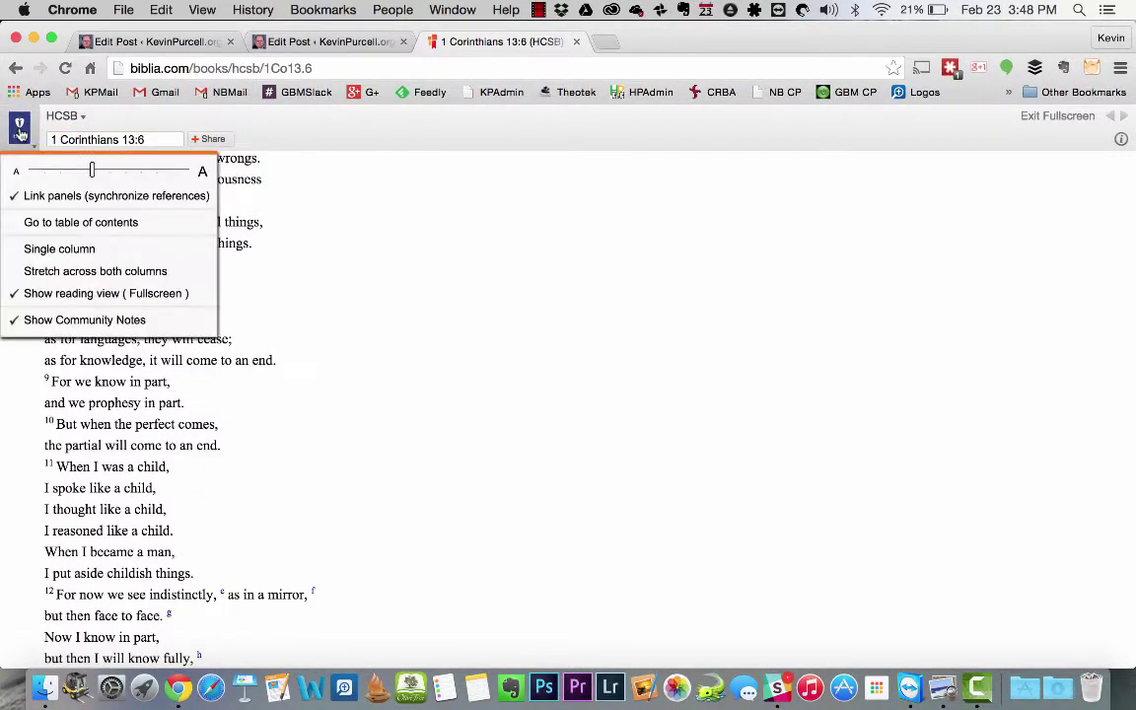
{"action": "left_click", "coordinate": [67, 246]}
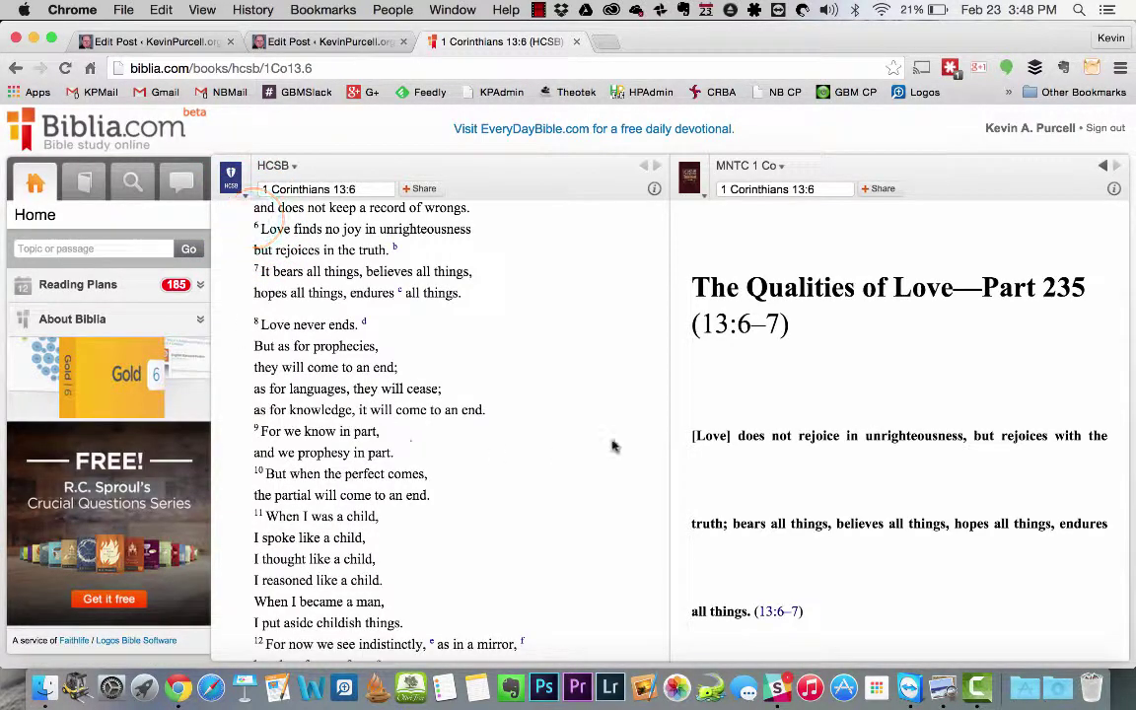
- View and close the MacArthur commentary's information page, and go back to the Faithlife Study Bible in that panel
{"action": "left_click", "coordinate": [1113, 189]}
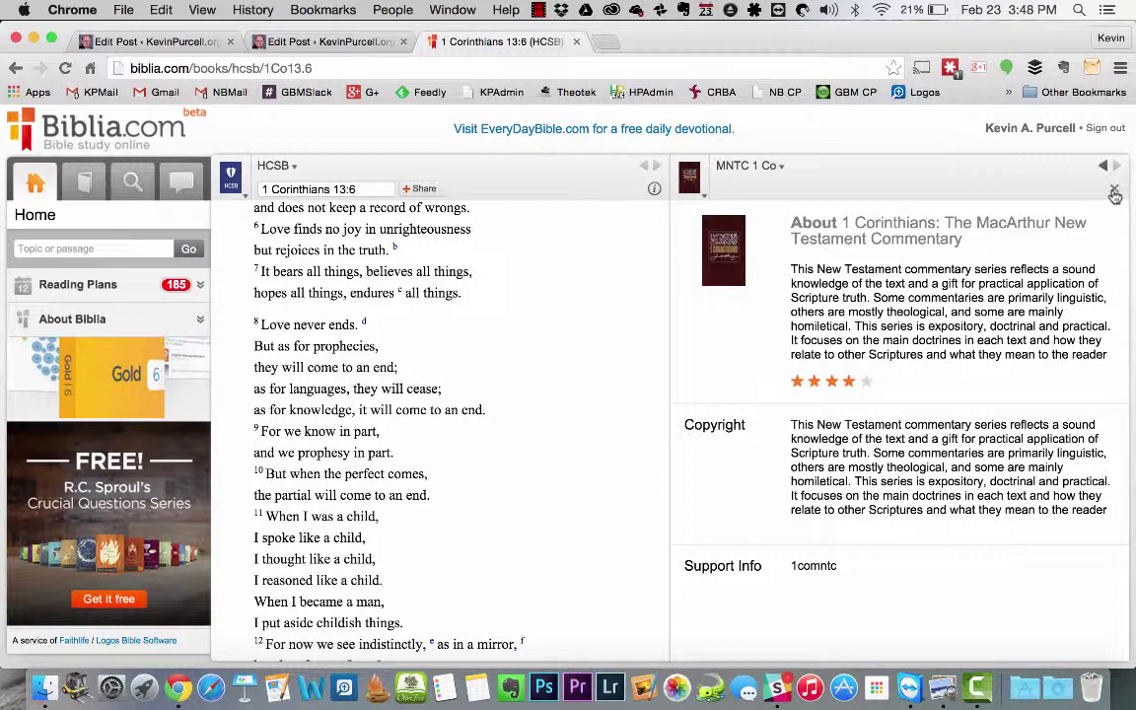
{"action": "left_click", "coordinate": [1115, 193]}
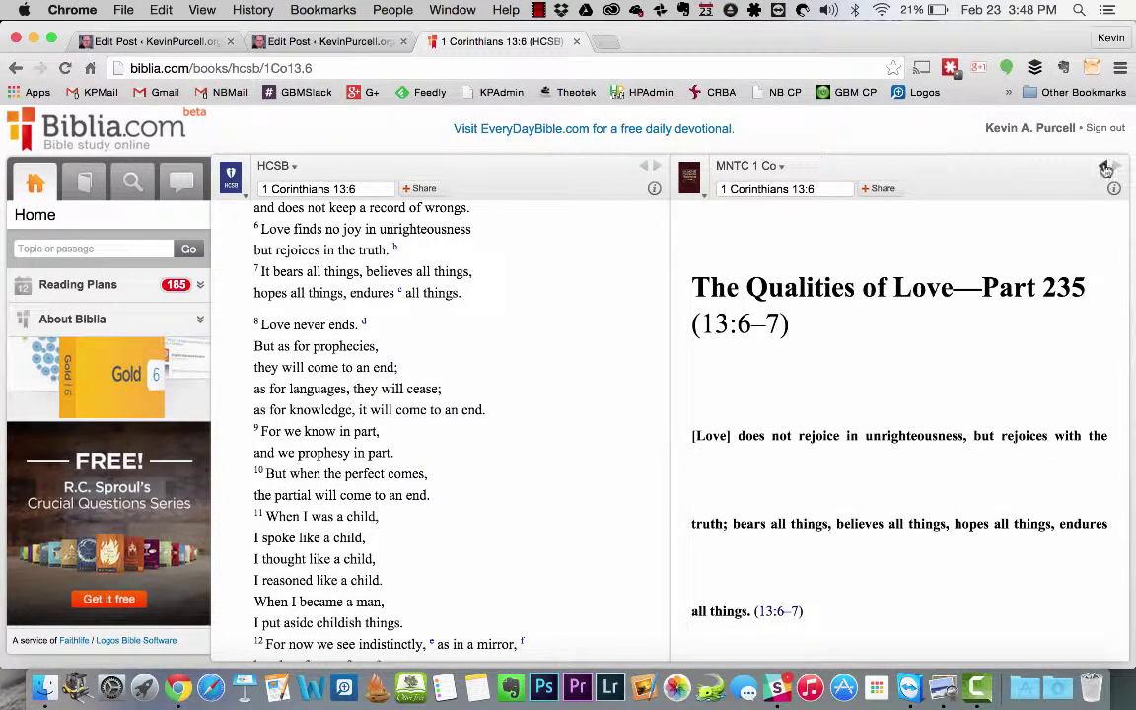
{"action": "left_click", "coordinate": [1105, 167]}
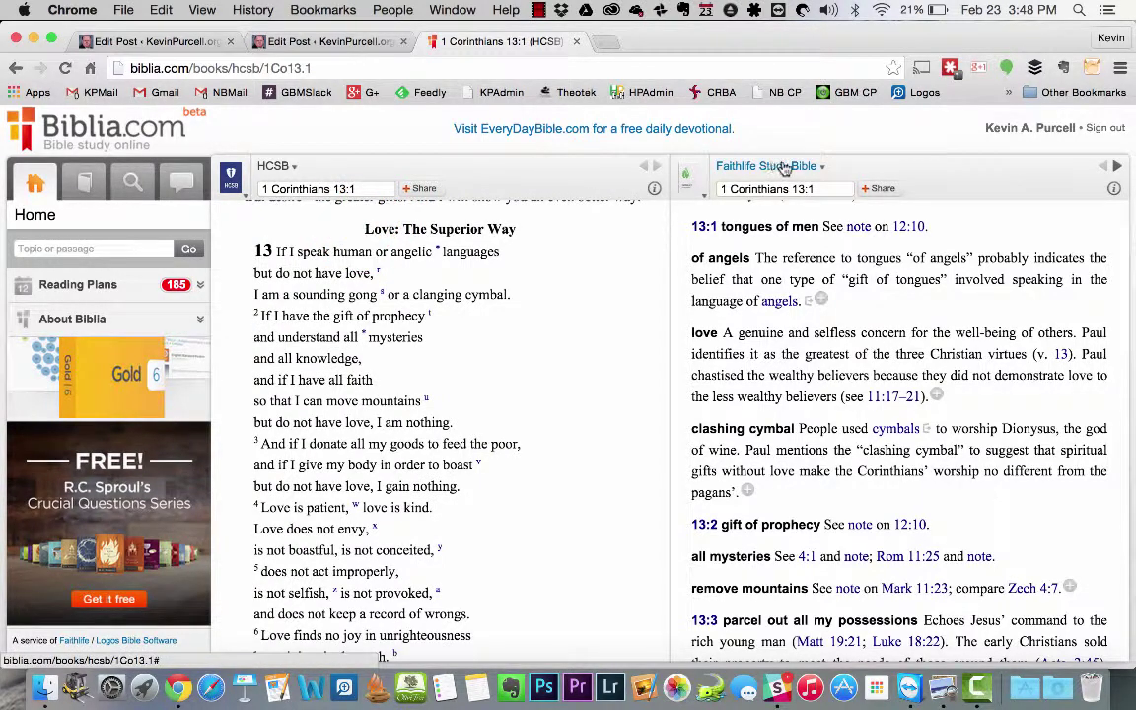
- Open the embed option for sharing HCSB 1 Corinthians 13:1 and select the entire Bible Verse widget code
{"action": "left_click", "coordinate": [414, 188]}
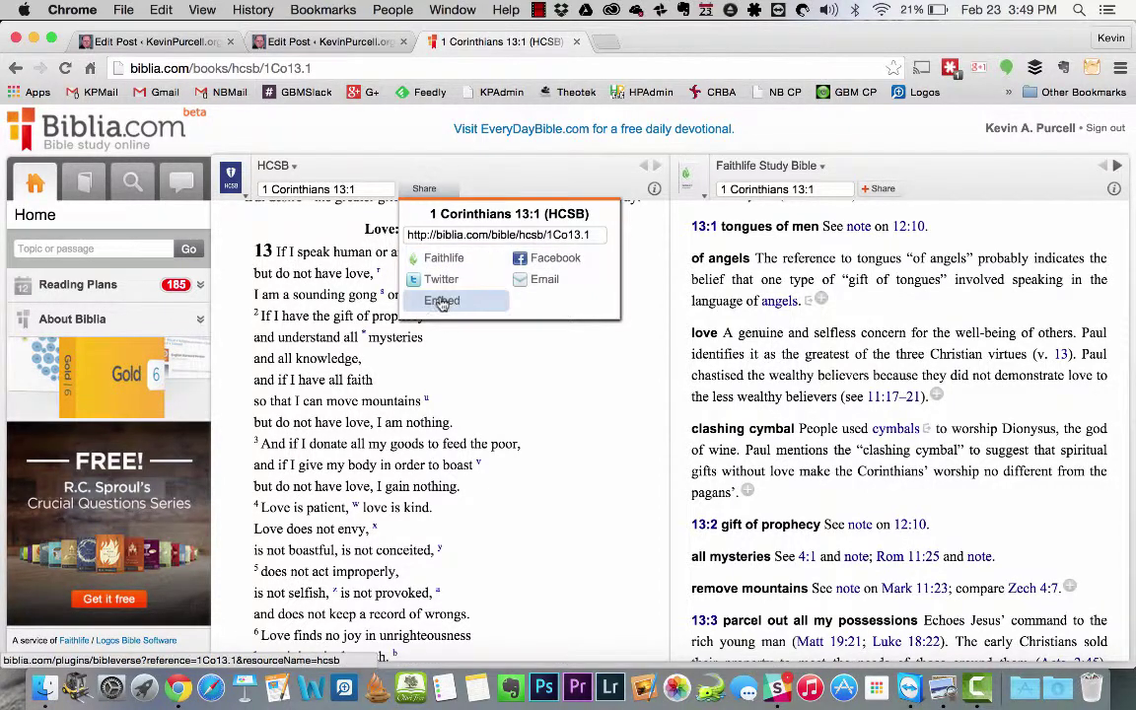
{"action": "left_click", "coordinate": [439, 301]}
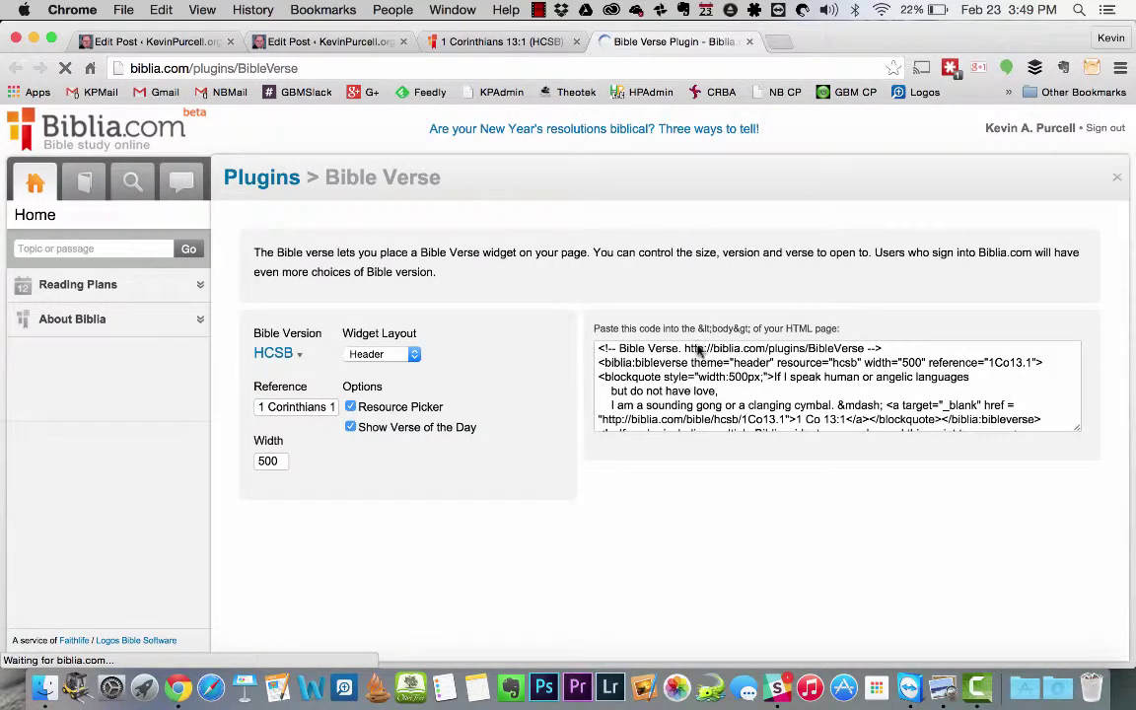
{"action": "left_click_drag", "start_coordinate": [605, 363], "coordinate": [685, 363]}
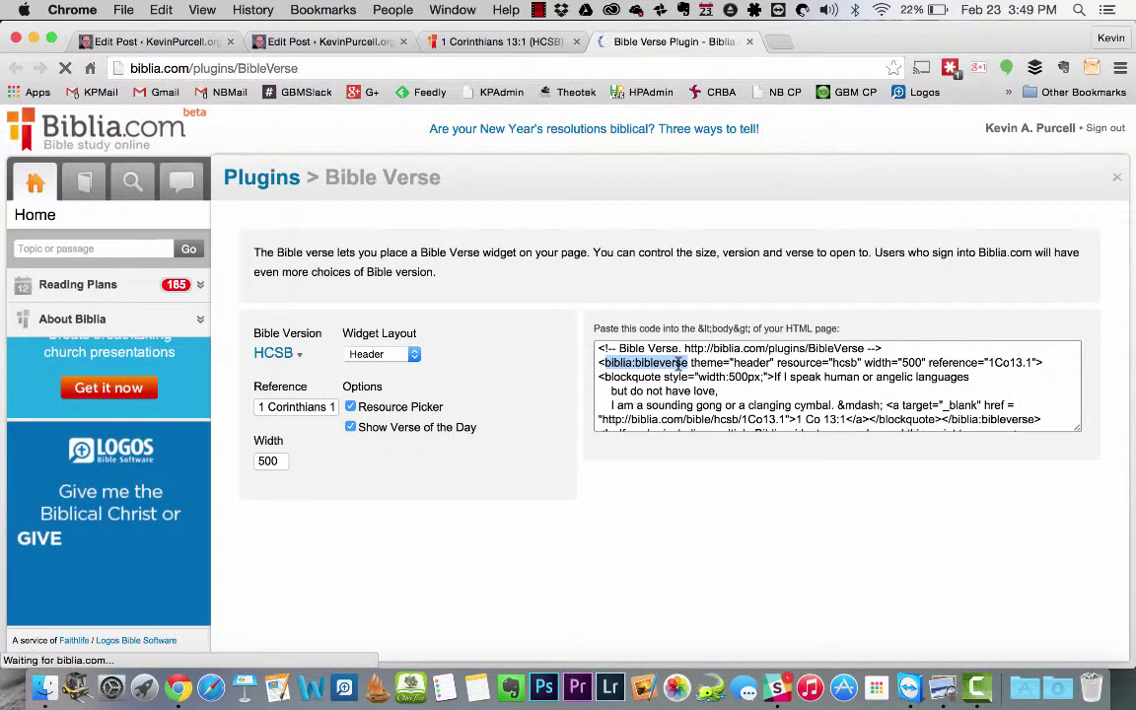
{"action": "left_click", "coordinate": [674, 384]}
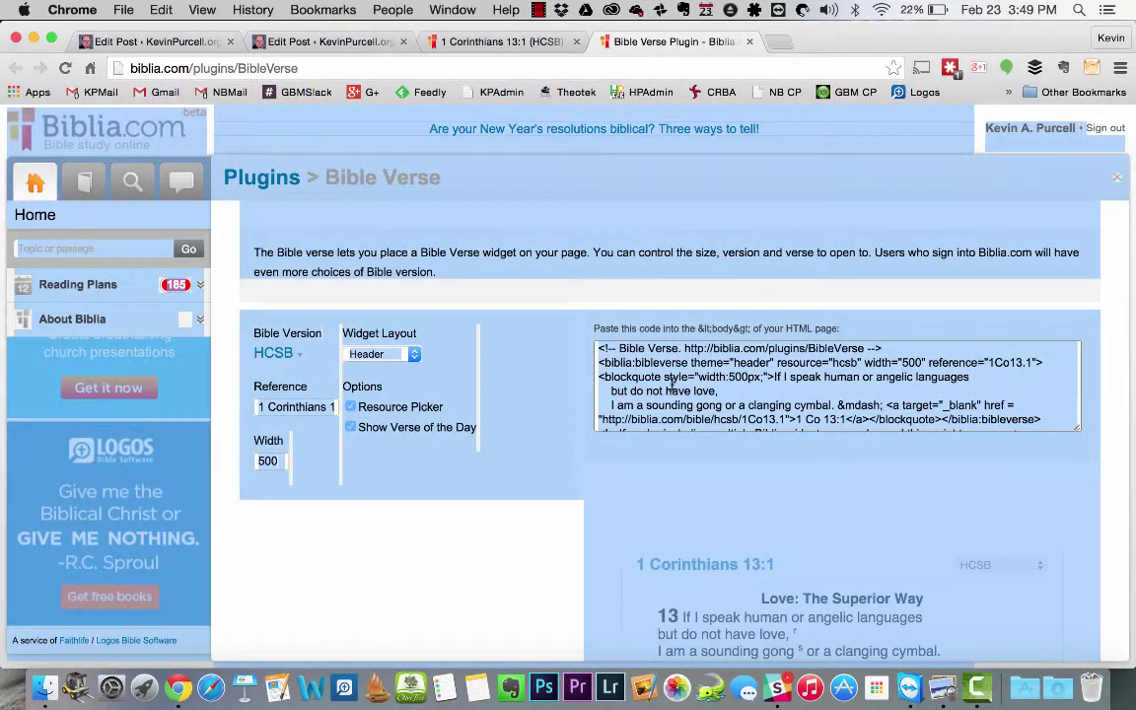
{"action": "triple_click", "coordinate": [673, 386]}
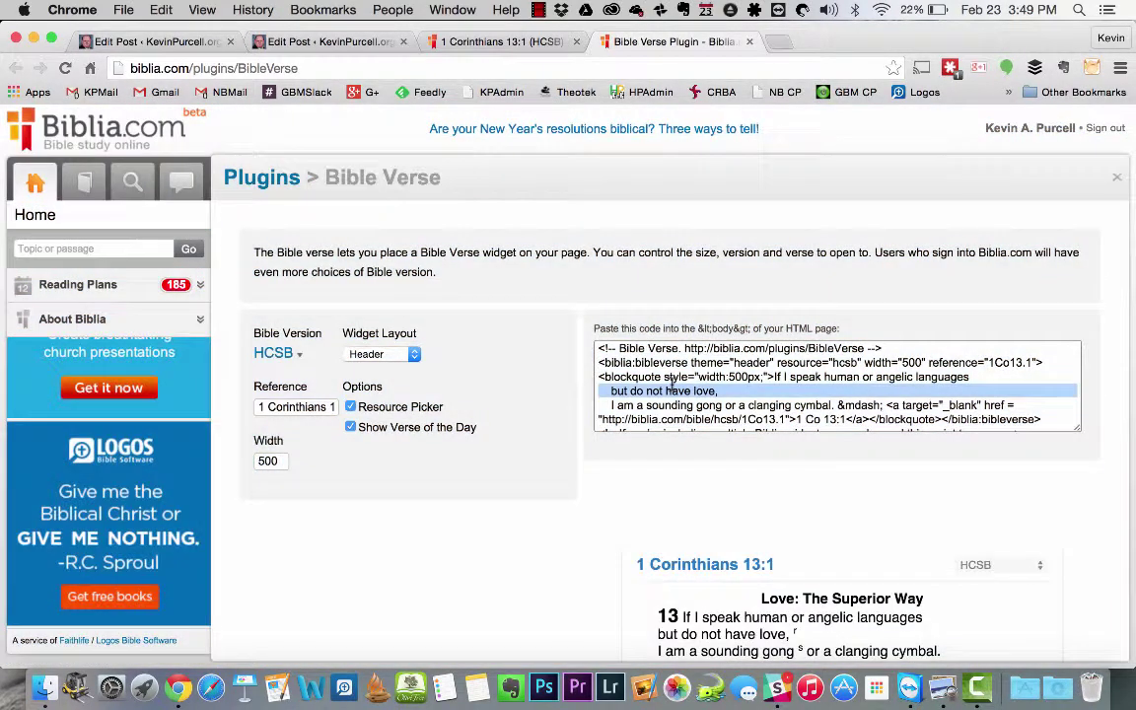
{"action": "key", "text": "super+a"}
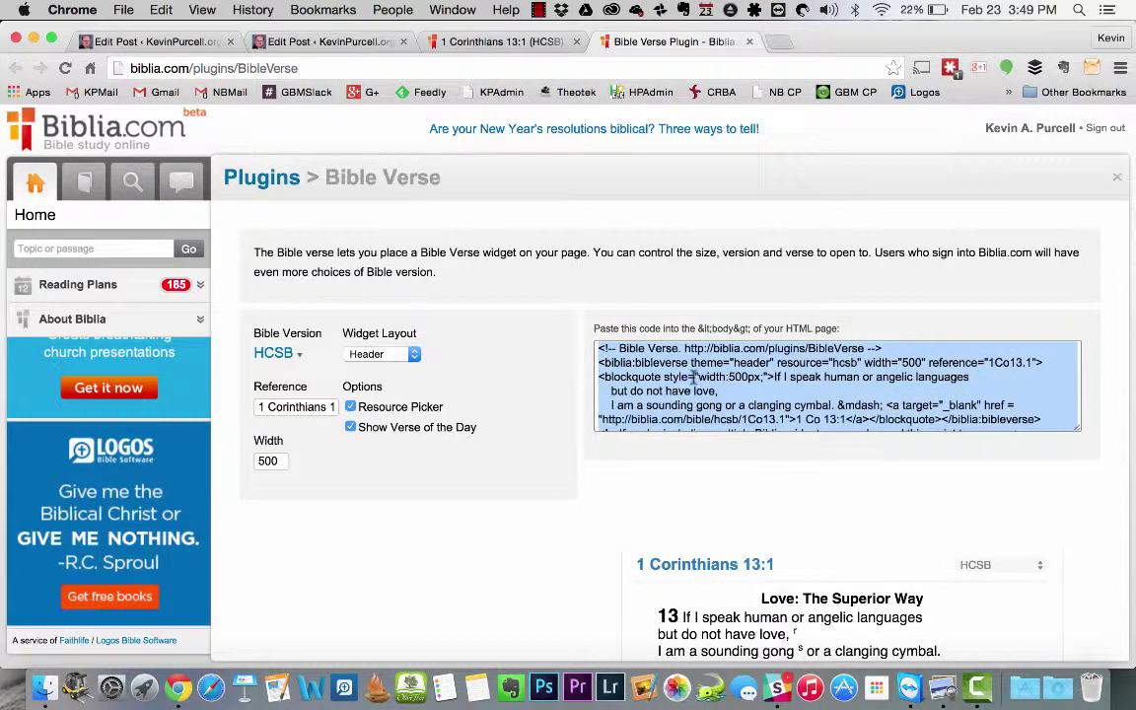
- Set the Bible Verse widget layout to No-Header and close the plugin page
{"action": "scroll", "coordinate": [789, 473], "scroll_direction": "down", "scroll_amount": 2}
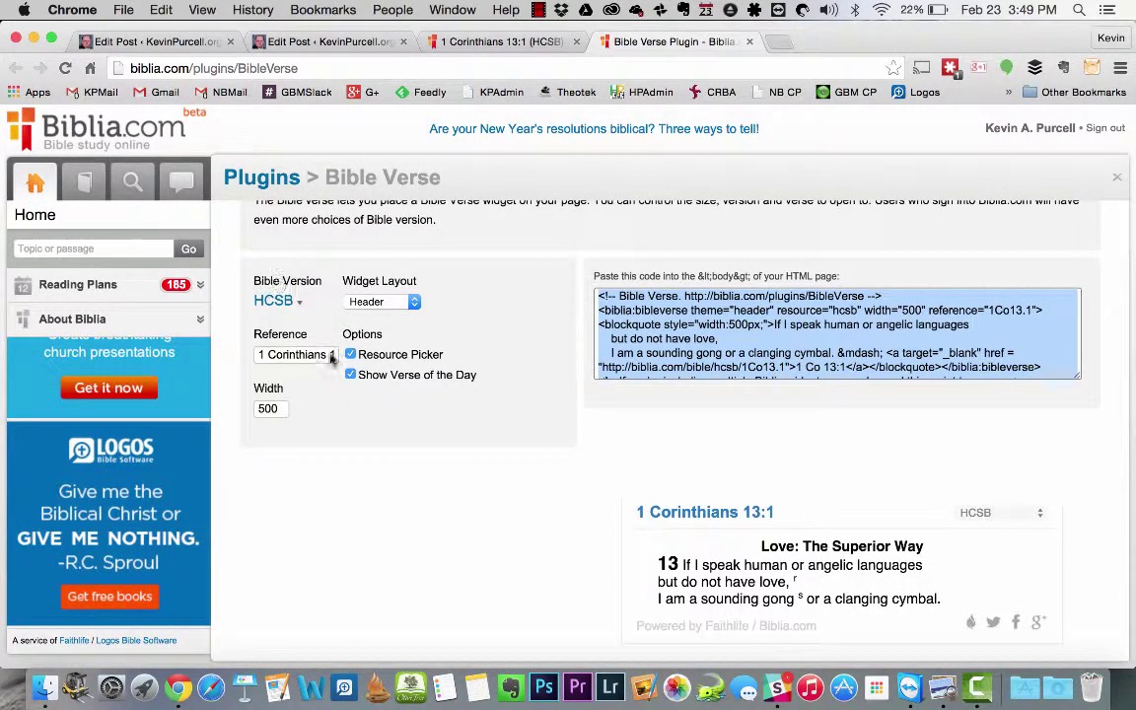
{"action": "left_click", "coordinate": [383, 301]}
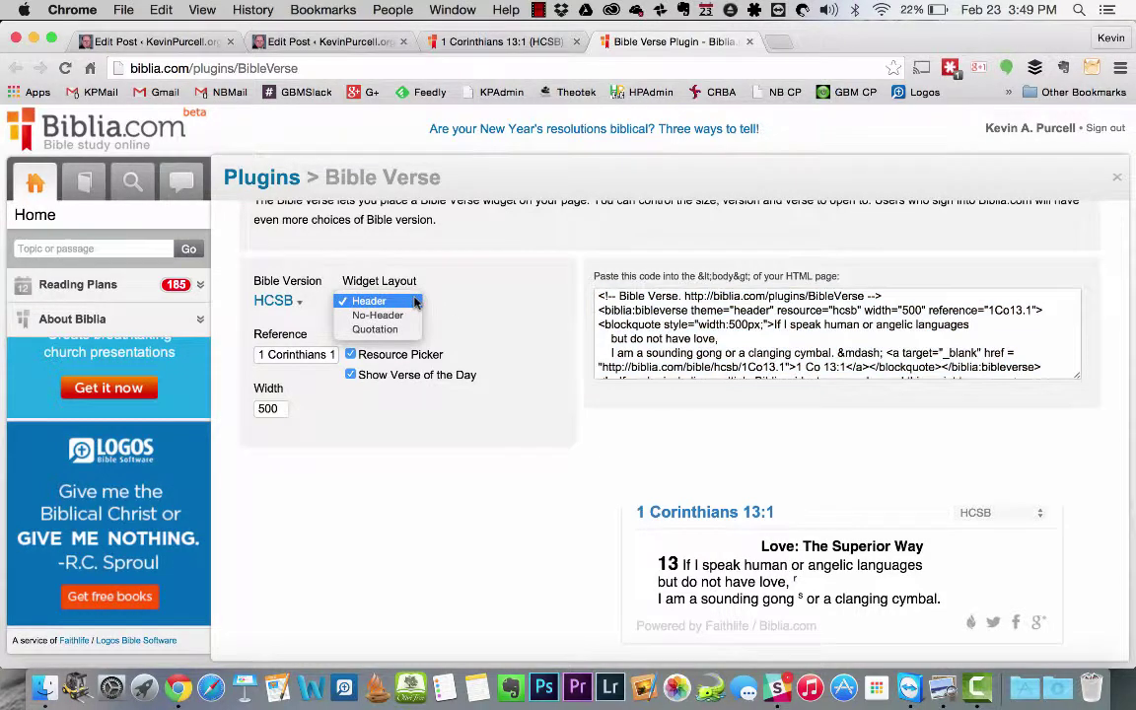
{"action": "left_click", "coordinate": [388, 314]}
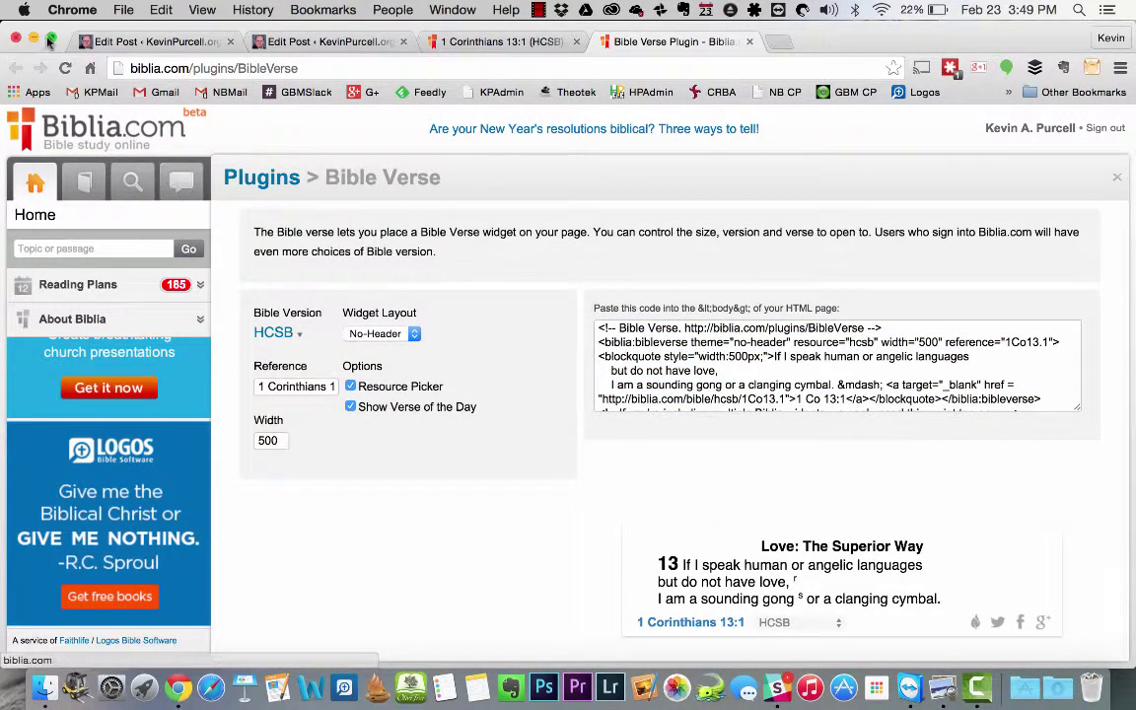
{"action": "left_click", "coordinate": [749, 41]}
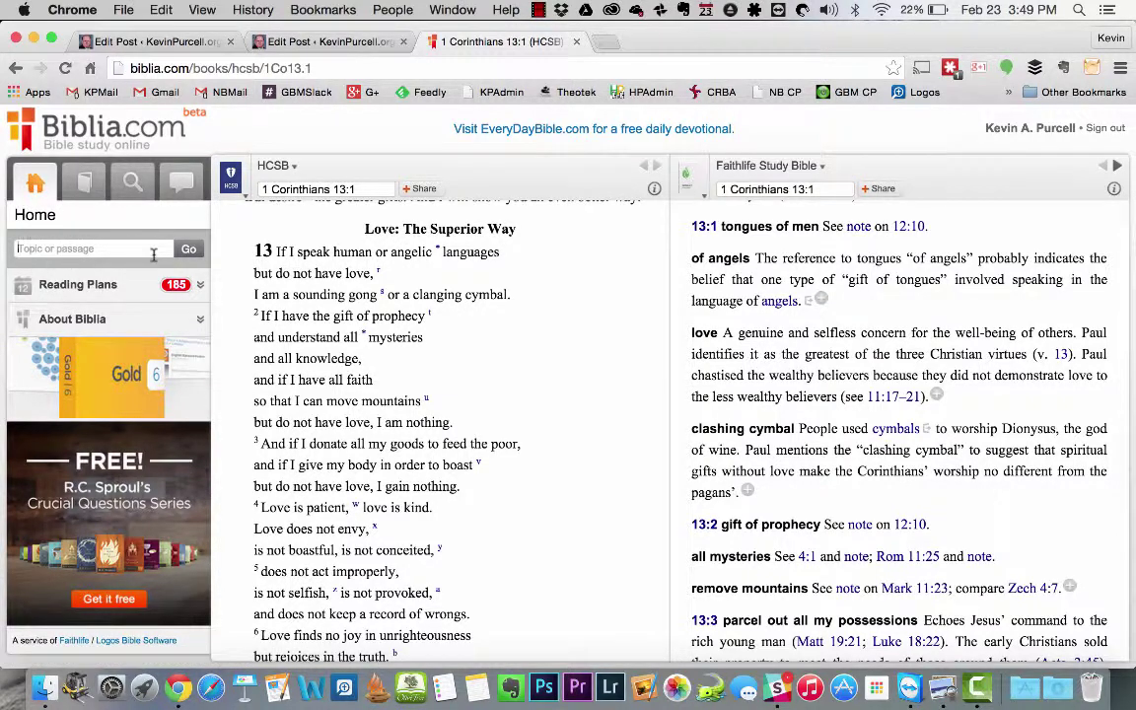
- Go to Genesis 1 in the linked panels and search the entire library for "grace"
{"action": "type", "text": "Genesis 1"}
{"action": "key", "text": "Return"}
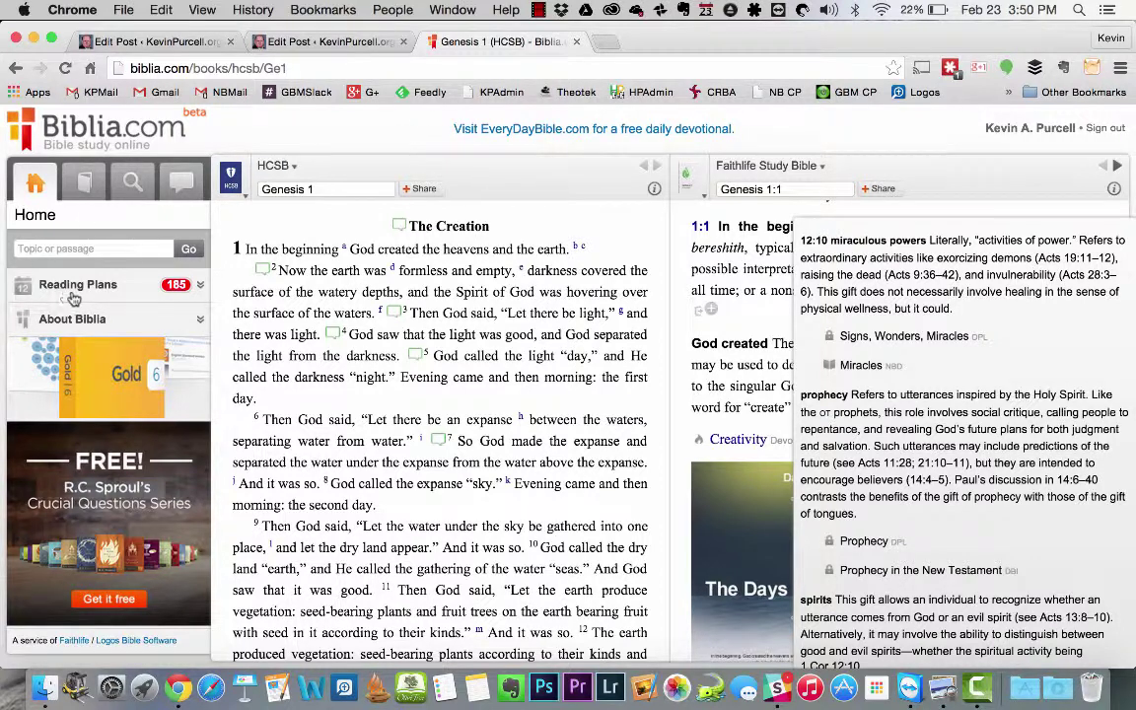
{"action": "type", "text": "grace"}
{"action": "key", "text": "Return"}
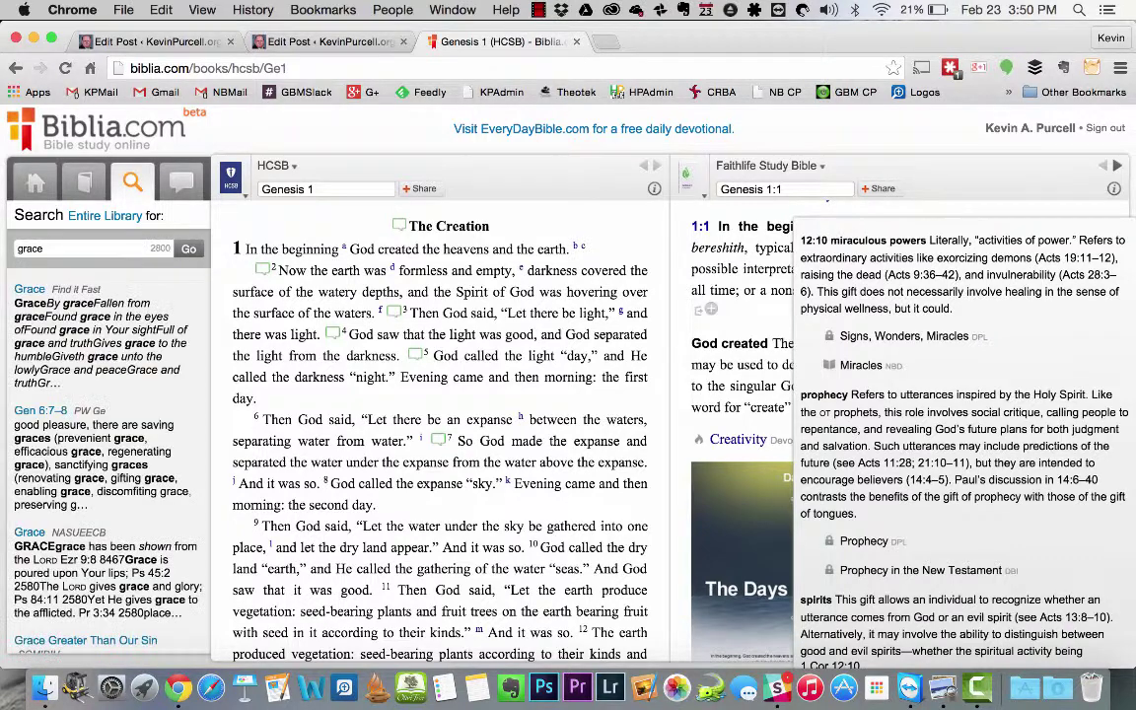
- Open the Grace result from Find it Fast in the Bible and follow its "By grace" entry
{"action": "left_click", "coordinate": [28, 289]}
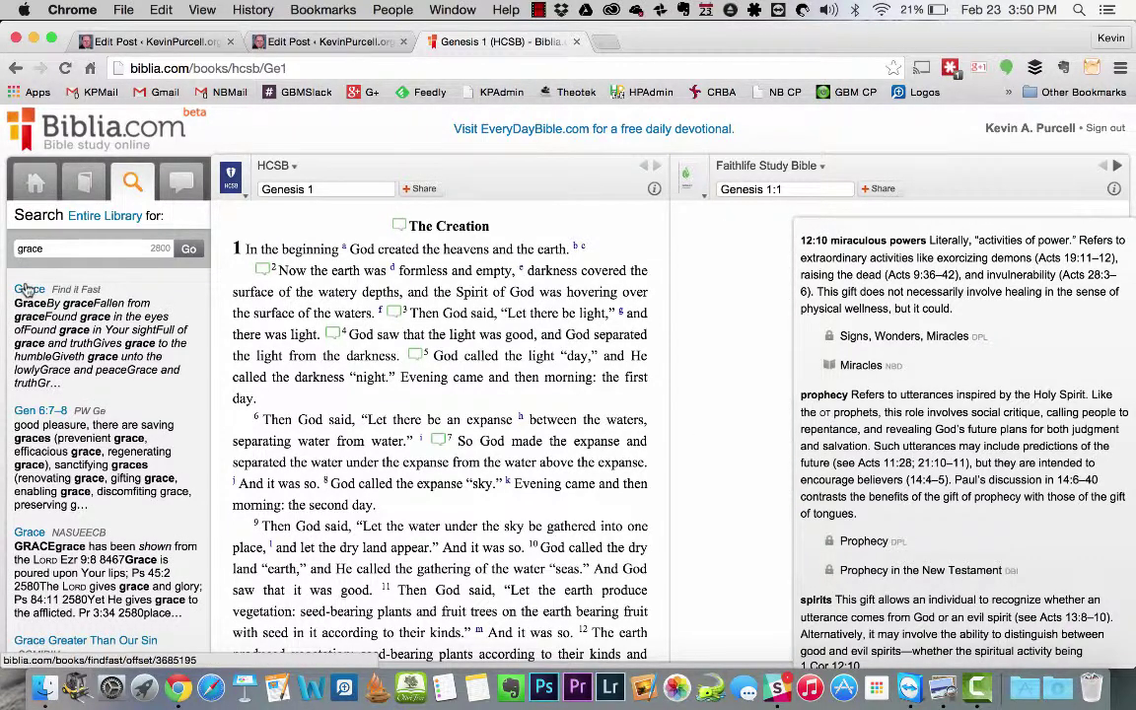
{"action": "left_click", "coordinate": [687, 209]}
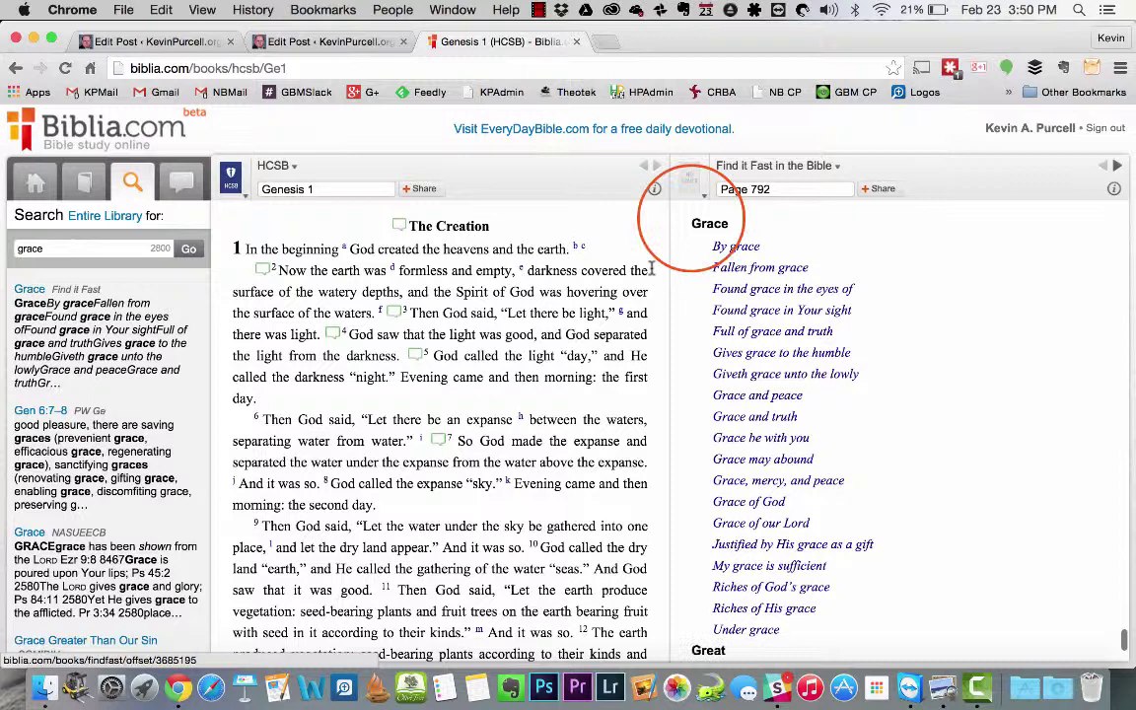
{"action": "left_click", "coordinate": [737, 247]}
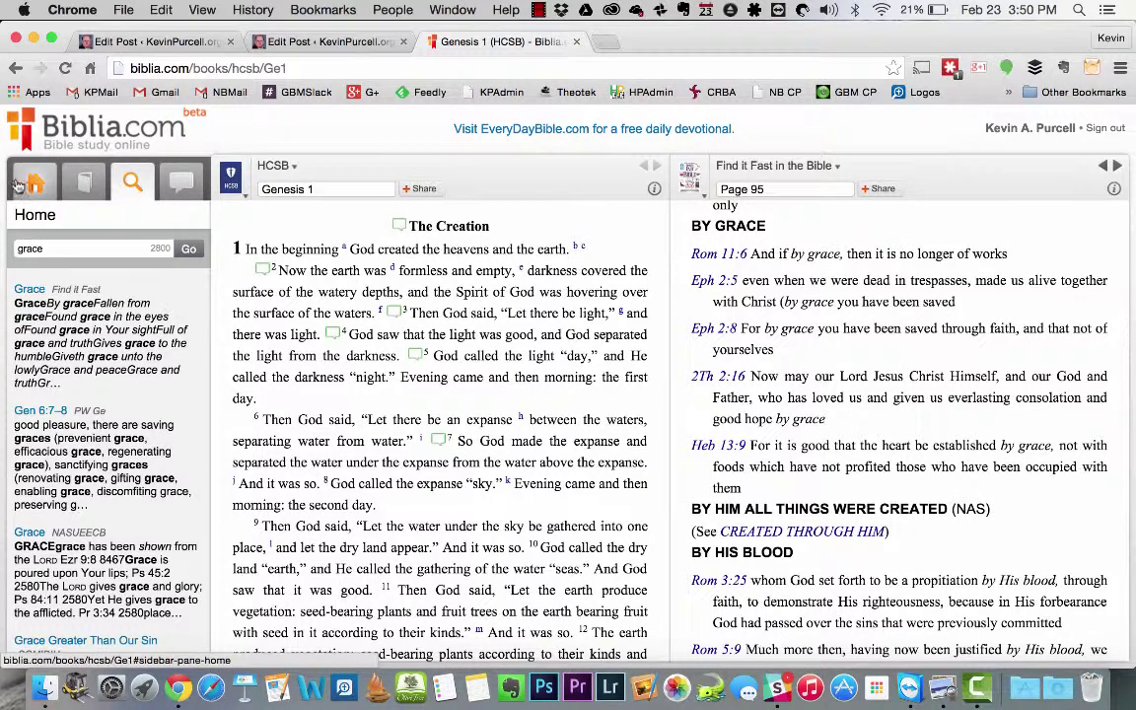
- Find "ESV" among the library resources and open the English Standard Version
{"action": "left_click", "coordinate": [81, 188]}
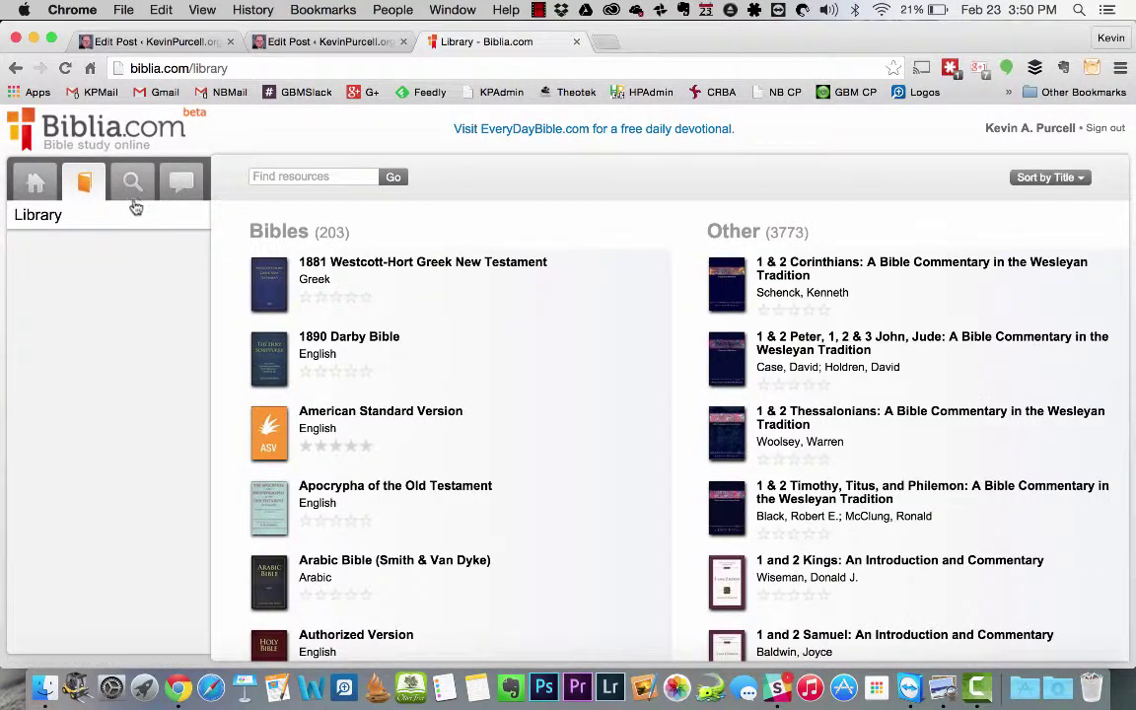
{"action": "left_click", "coordinate": [282, 176]}
{"action": "type", "text": "ESV"}
{"action": "key", "text": "Return"}
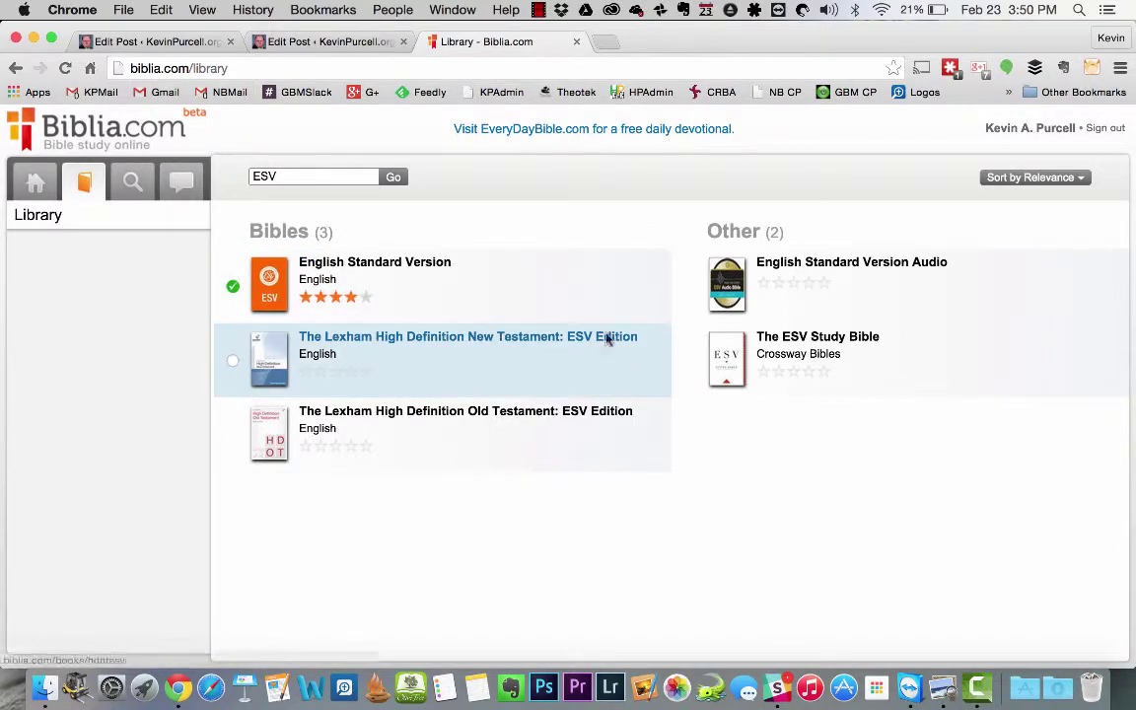
{"action": "left_click", "coordinate": [340, 263]}
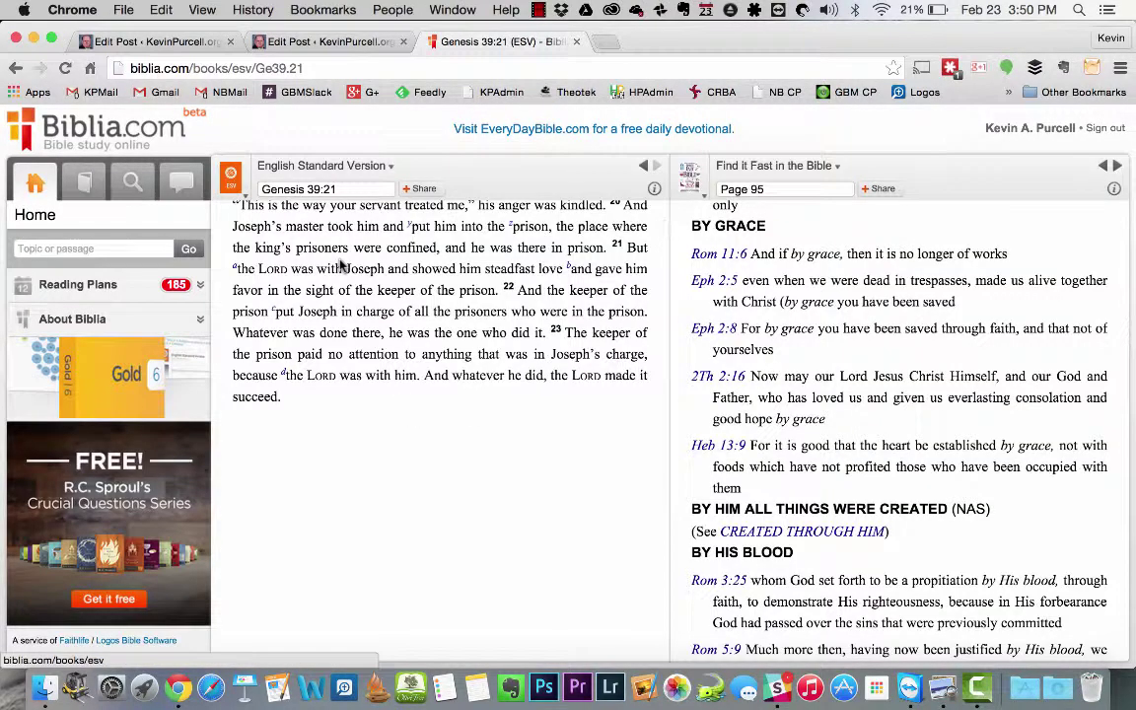
- View the library's sort options and the "grace" search within the ESV
{"action": "left_click", "coordinate": [99, 175]}
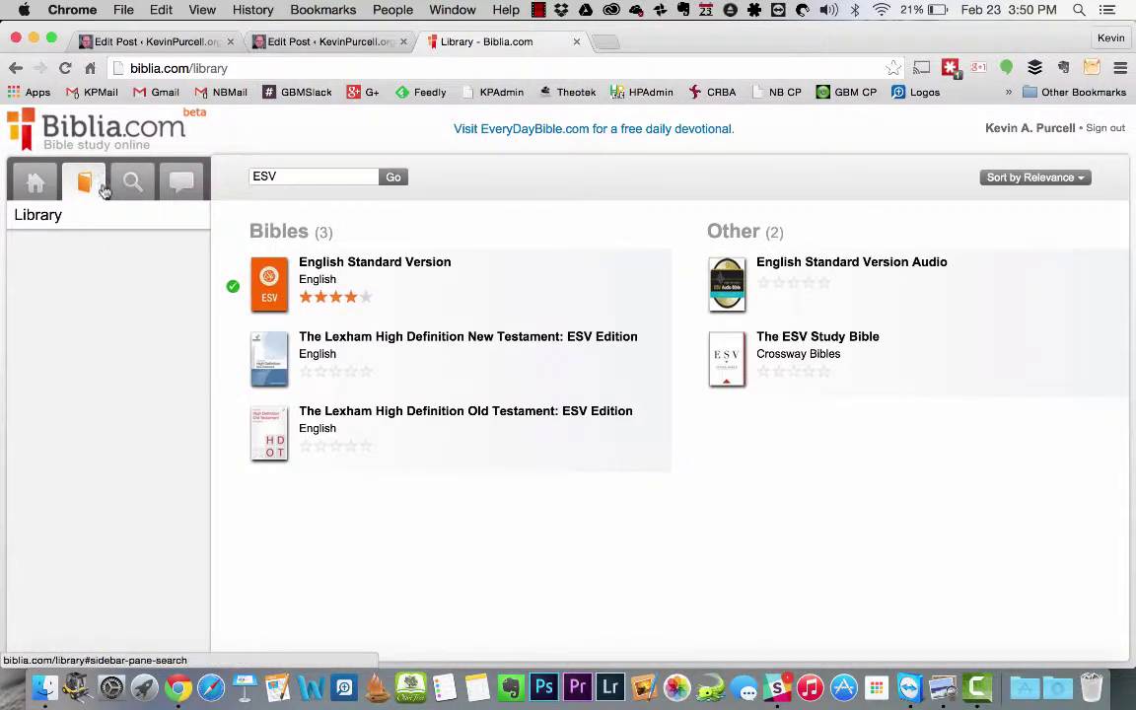
{"action": "left_click", "coordinate": [1047, 178]}
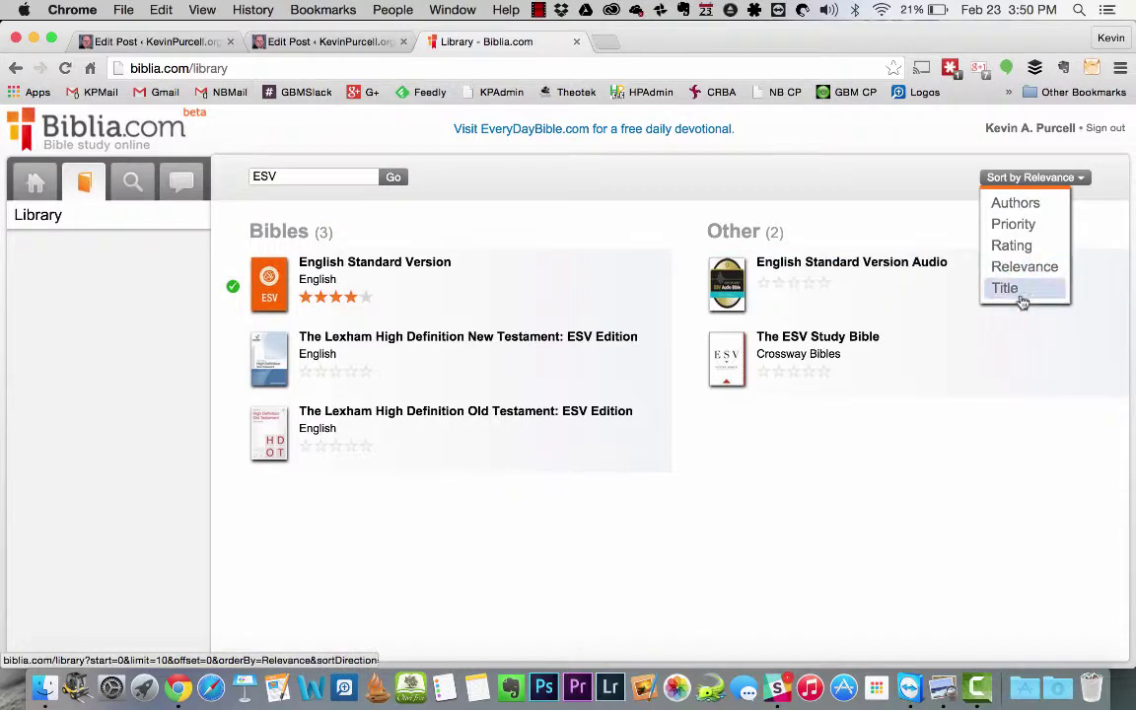
{"action": "left_click", "coordinate": [131, 181]}
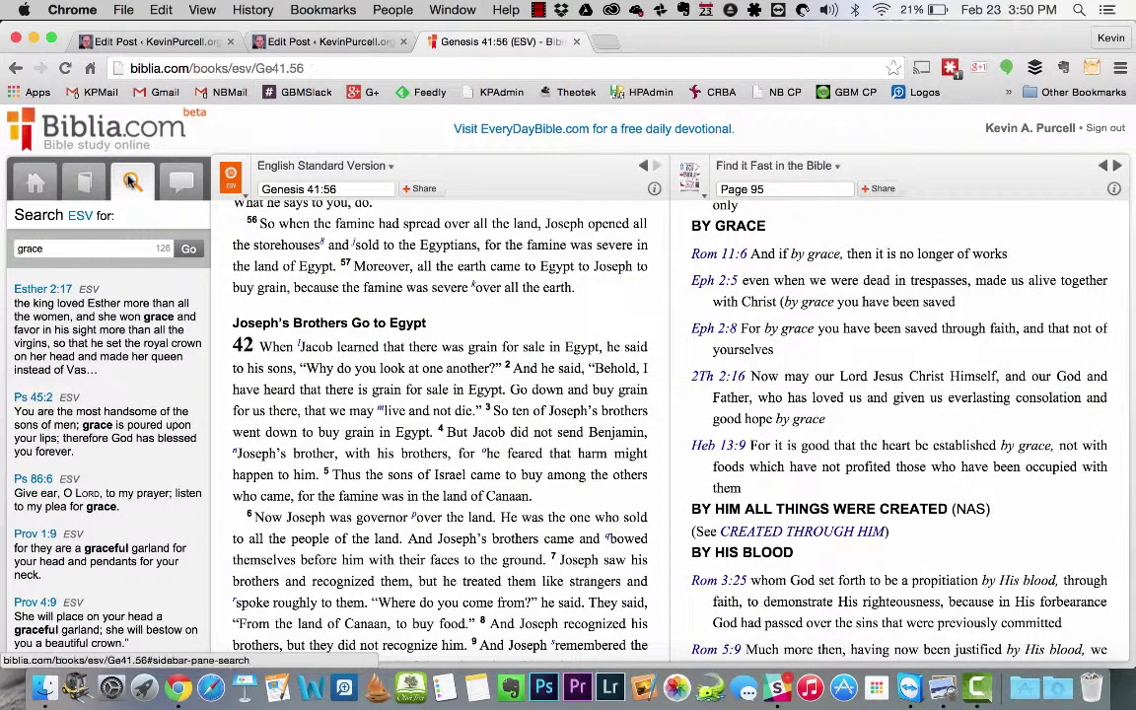
- Show the notes beside the English Standard Version text, go to Romans 1, and look through the surrounding passages
{"action": "left_click", "coordinate": [175, 179]}
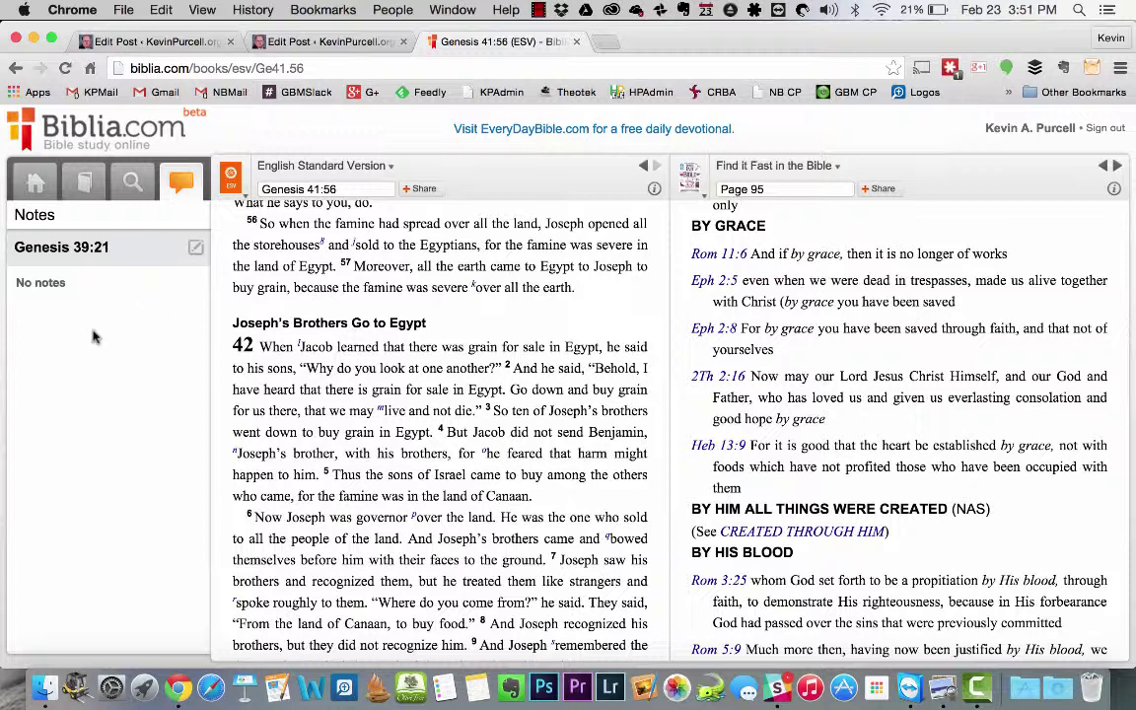
{"action": "left_click", "coordinate": [292, 188]}
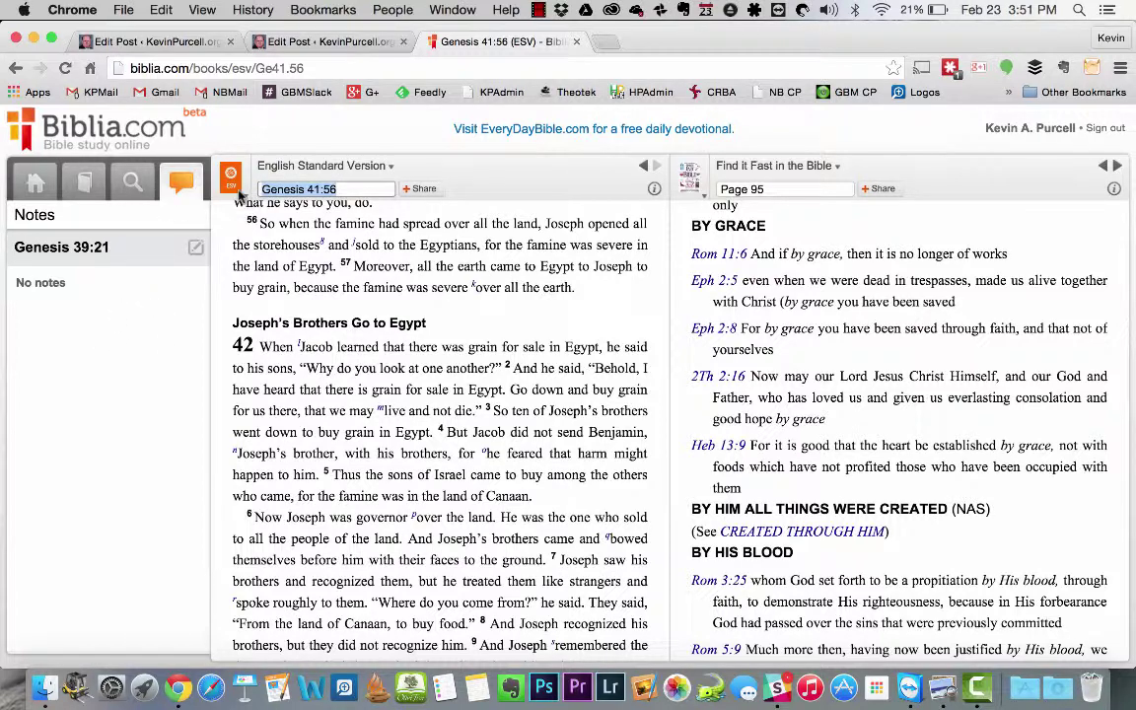
{"action": "type", "text": "Romans 1"}
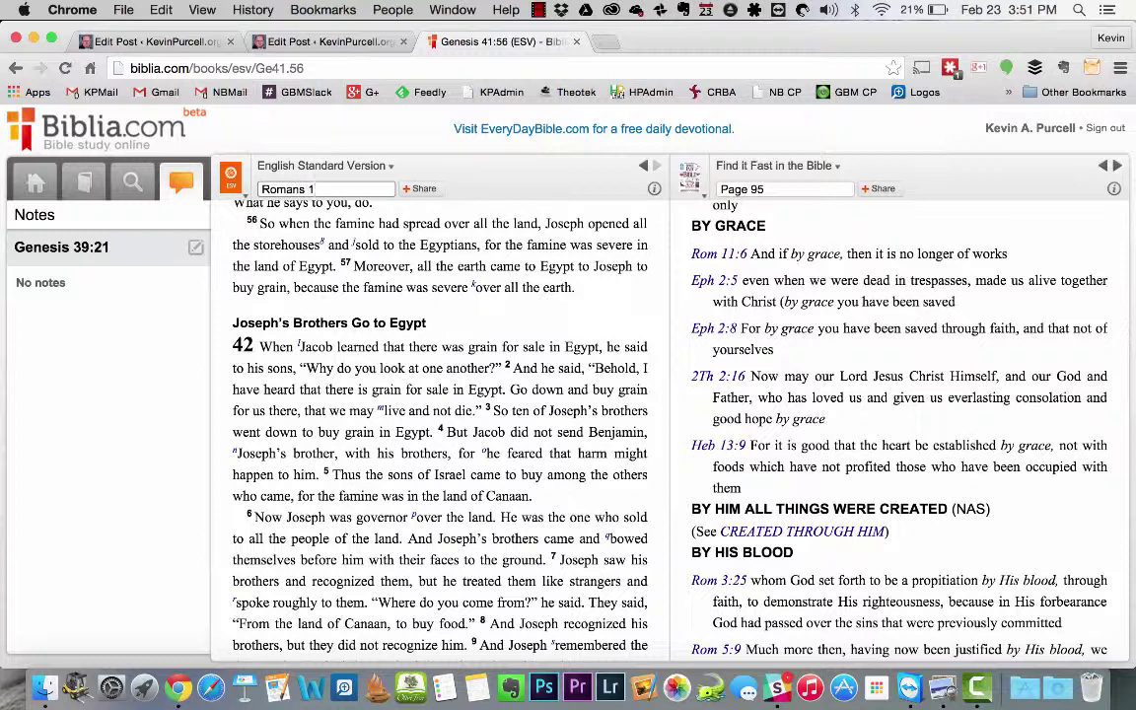
{"action": "key", "text": "Return"}
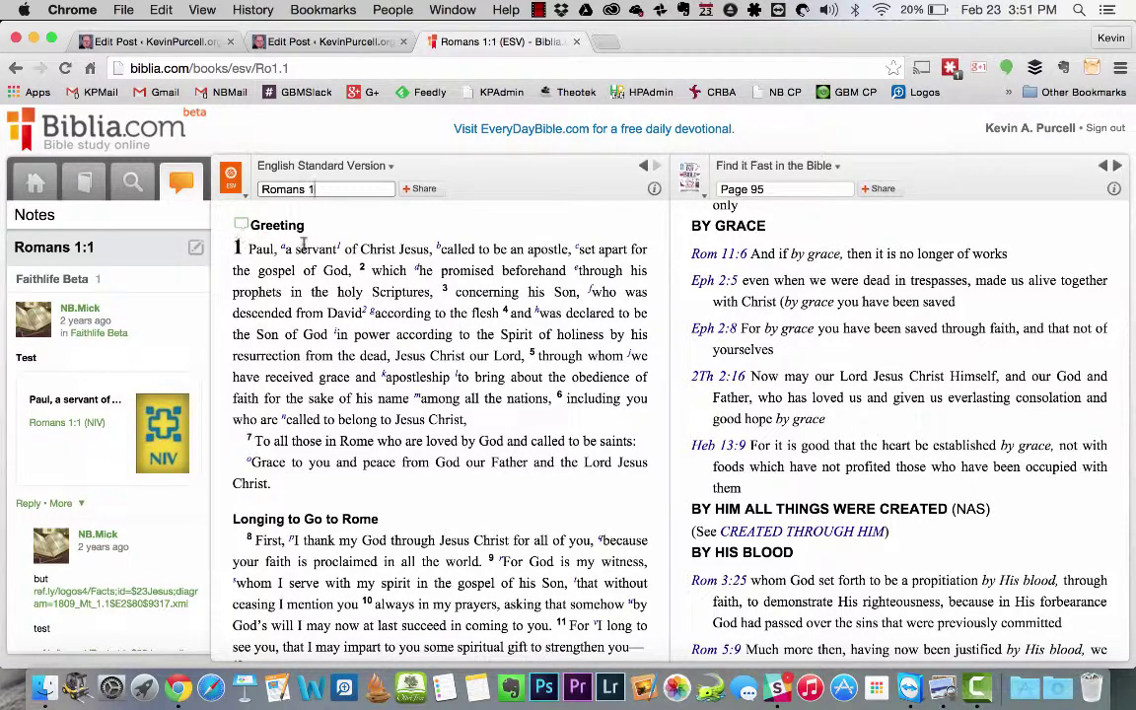
{"action": "scroll", "coordinate": [414, 504], "scroll_direction": "down", "scroll_amount": 10}
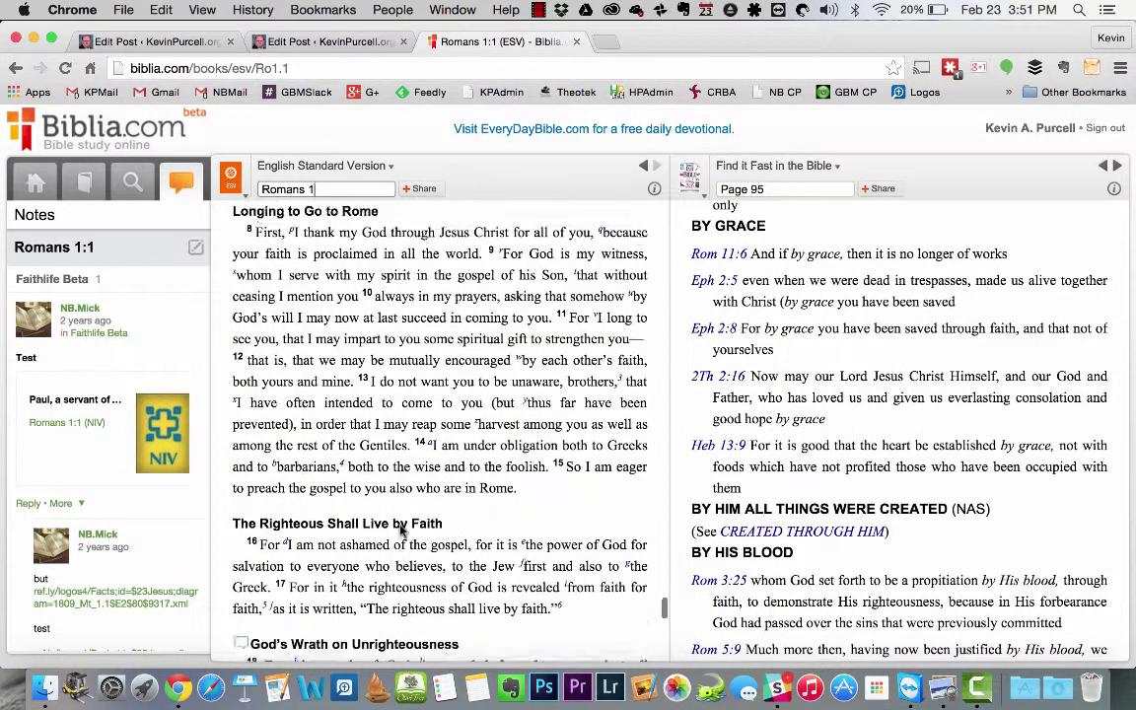
{"action": "scroll", "coordinate": [402, 530], "scroll_direction": "down", "scroll_amount": 3}
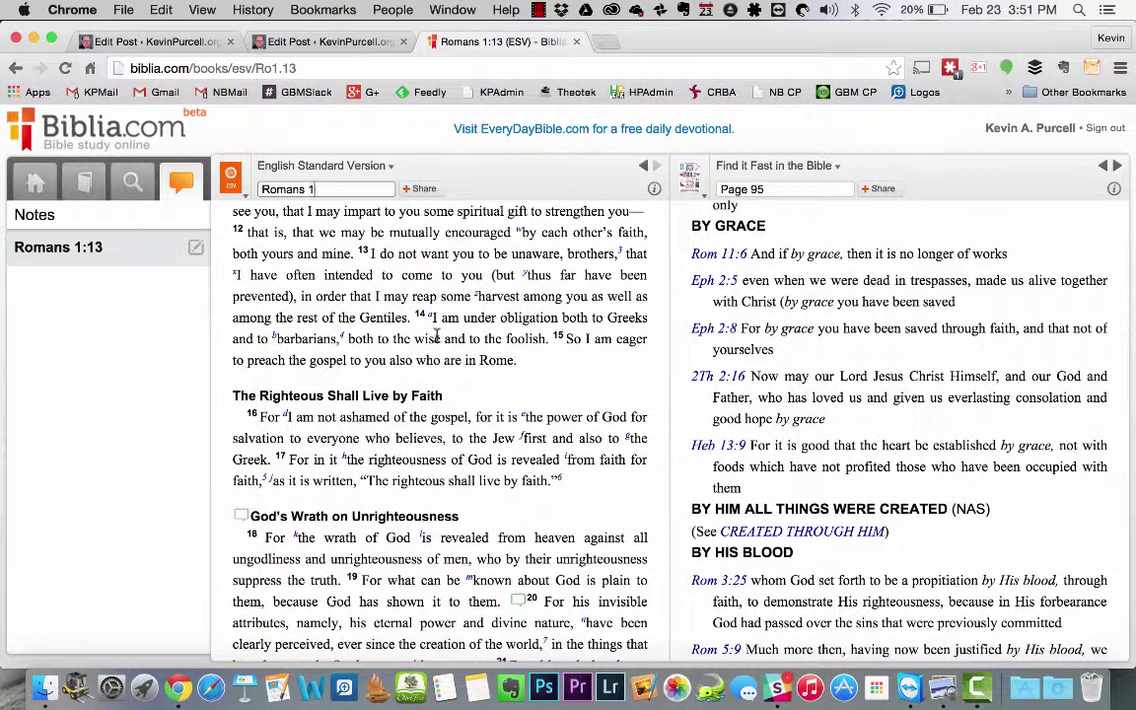
{"action": "scroll", "coordinate": [437, 336], "scroll_direction": "up", "scroll_amount": 15}
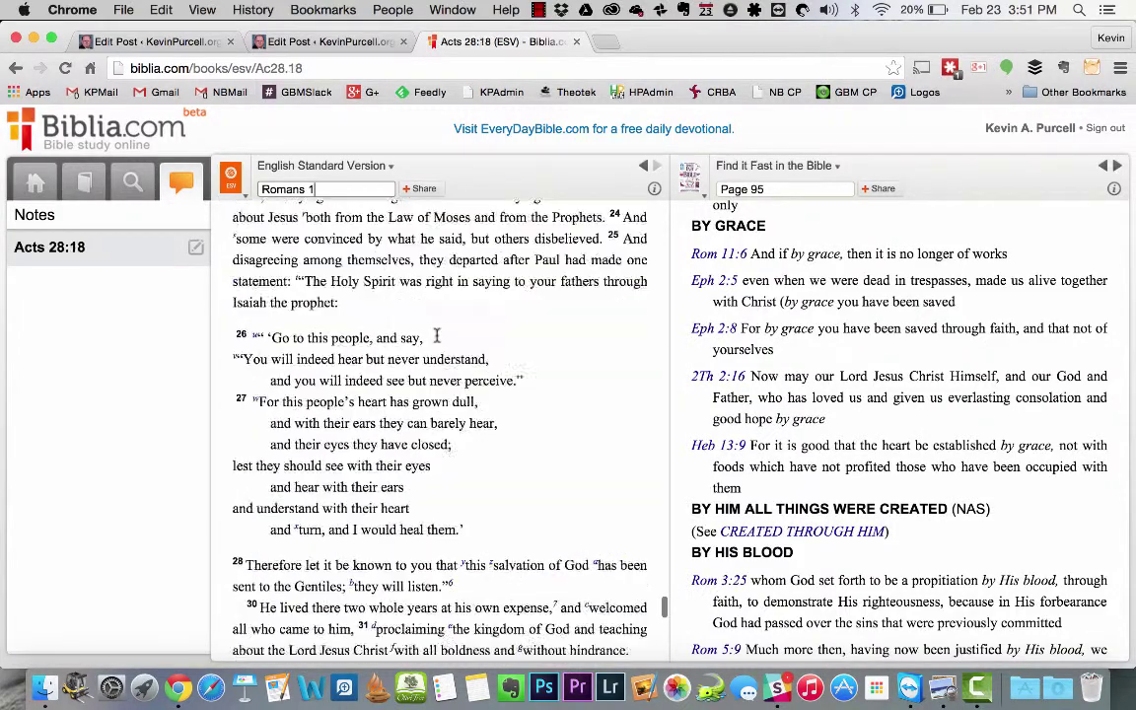
{"action": "scroll", "coordinate": [436, 336], "scroll_direction": "down", "scroll_amount": 10}
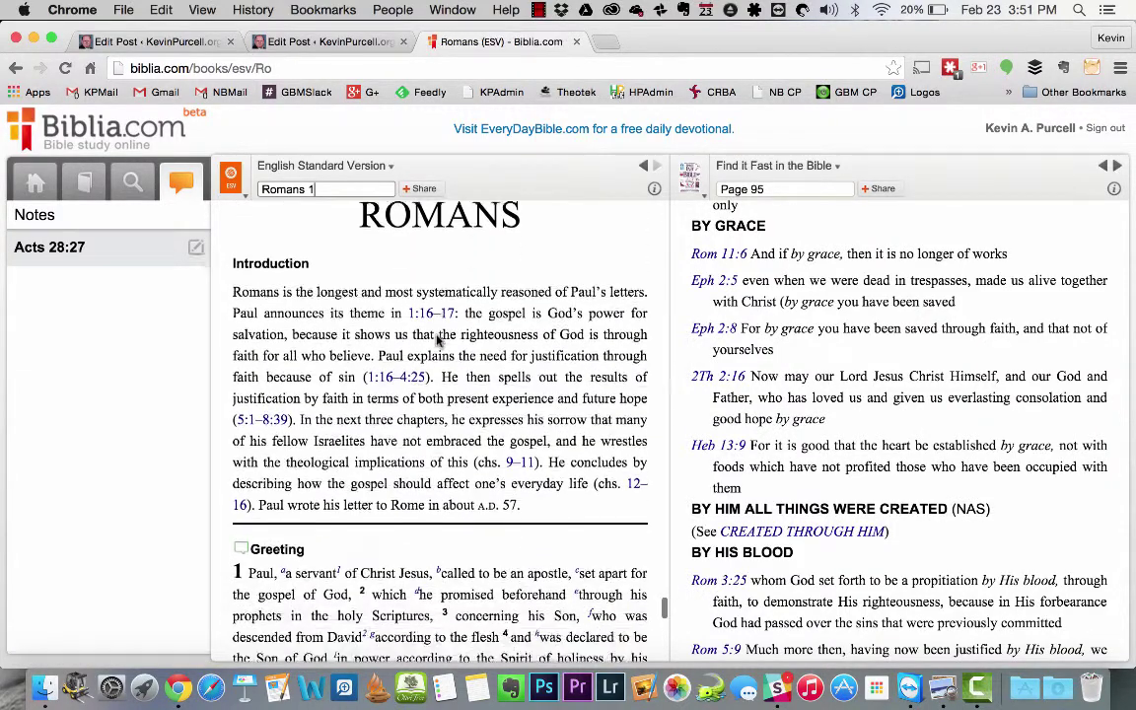
{"action": "scroll", "coordinate": [436, 339], "scroll_direction": "down", "scroll_amount": 1}
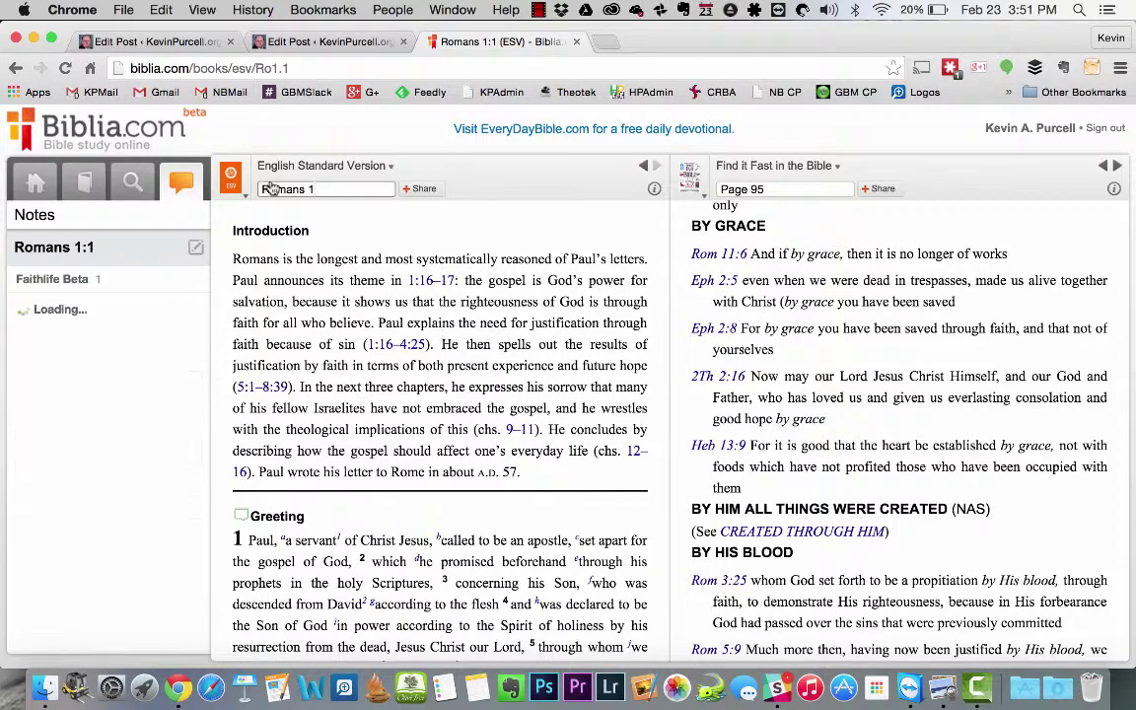
- Open the library.logos.com website in the current browser tab
{"action": "left_click", "coordinate": [305, 68]}
{"action": "type", "text": "library.logos.com"}
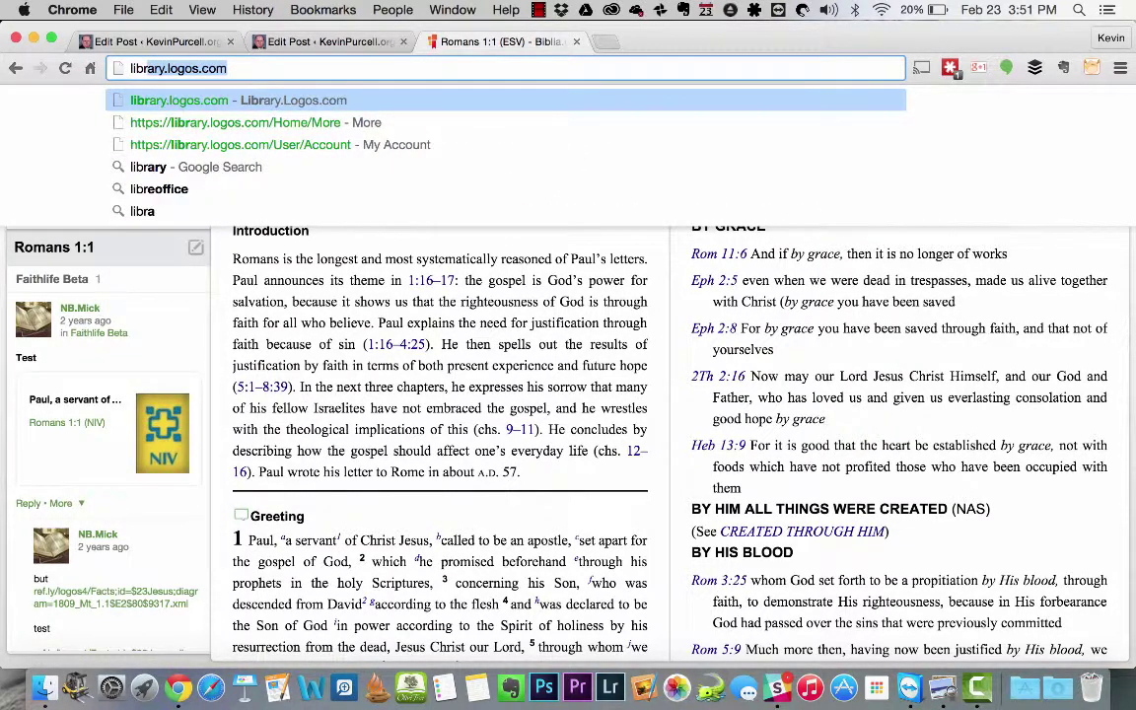
{"action": "key", "text": "Return"}
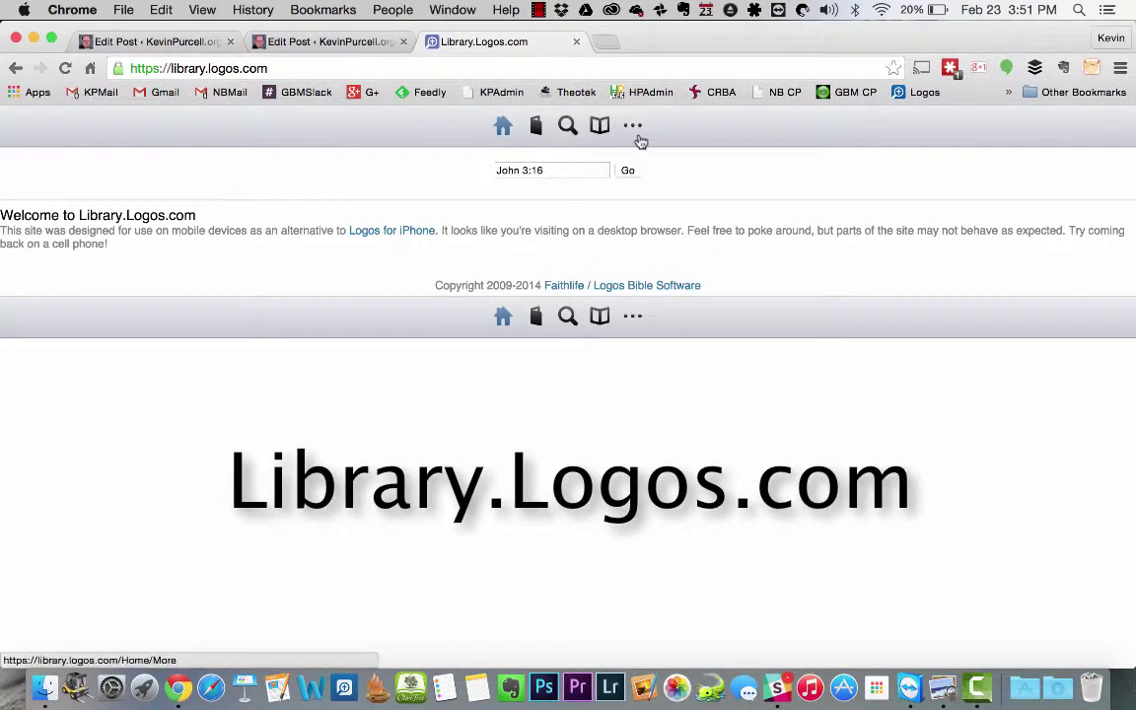
- Look up Romans 1 and look over the chapter text and its cross-references
{"action": "left_click", "coordinate": [564, 168]}
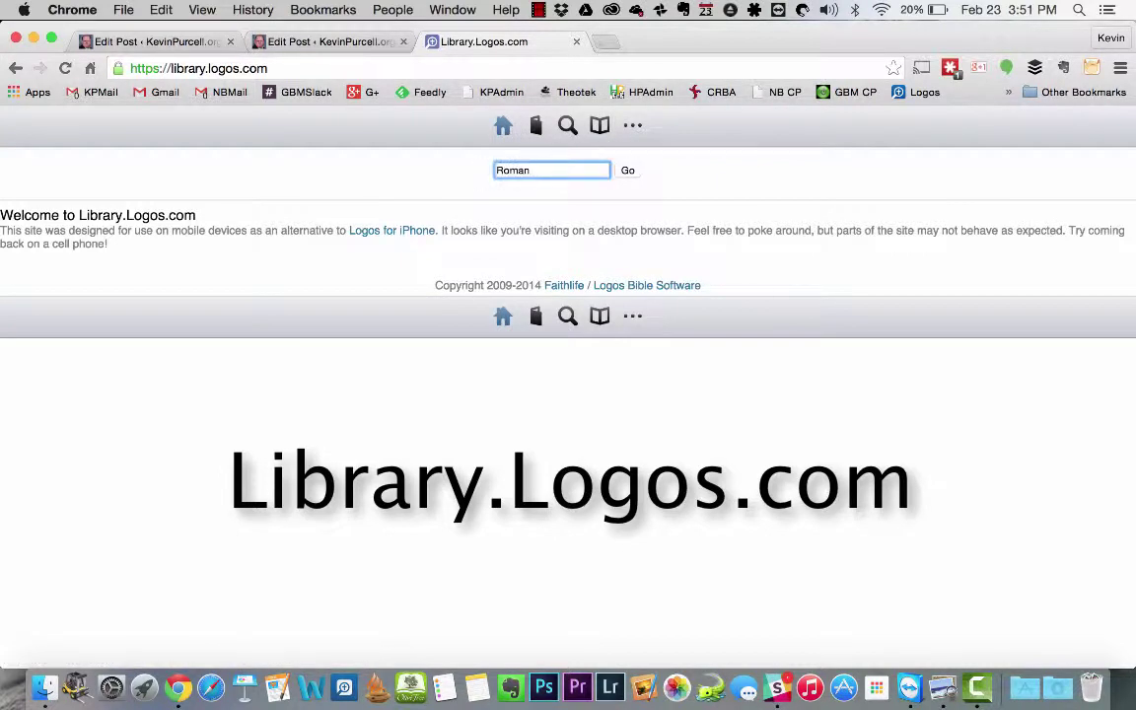
{"action": "key", "text": "Return"}
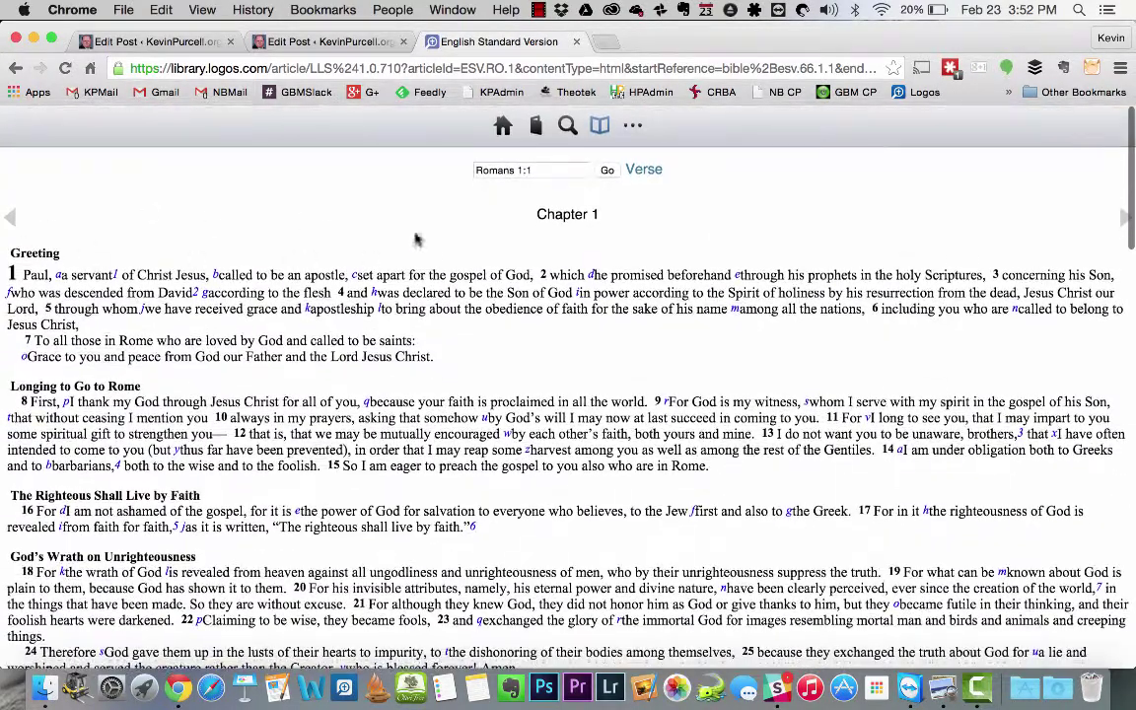
{"action": "scroll", "coordinate": [482, 461], "scroll_direction": "down", "scroll_amount": 10}
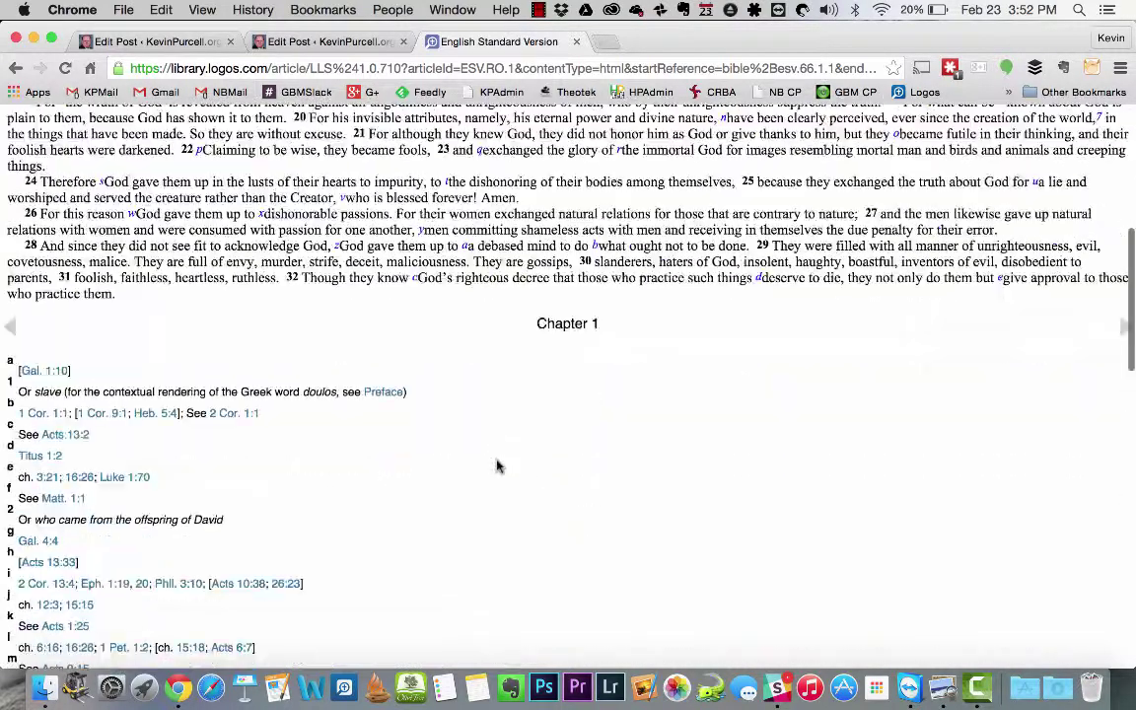
{"action": "scroll", "coordinate": [459, 200], "scroll_direction": "up", "scroll_amount": 10}
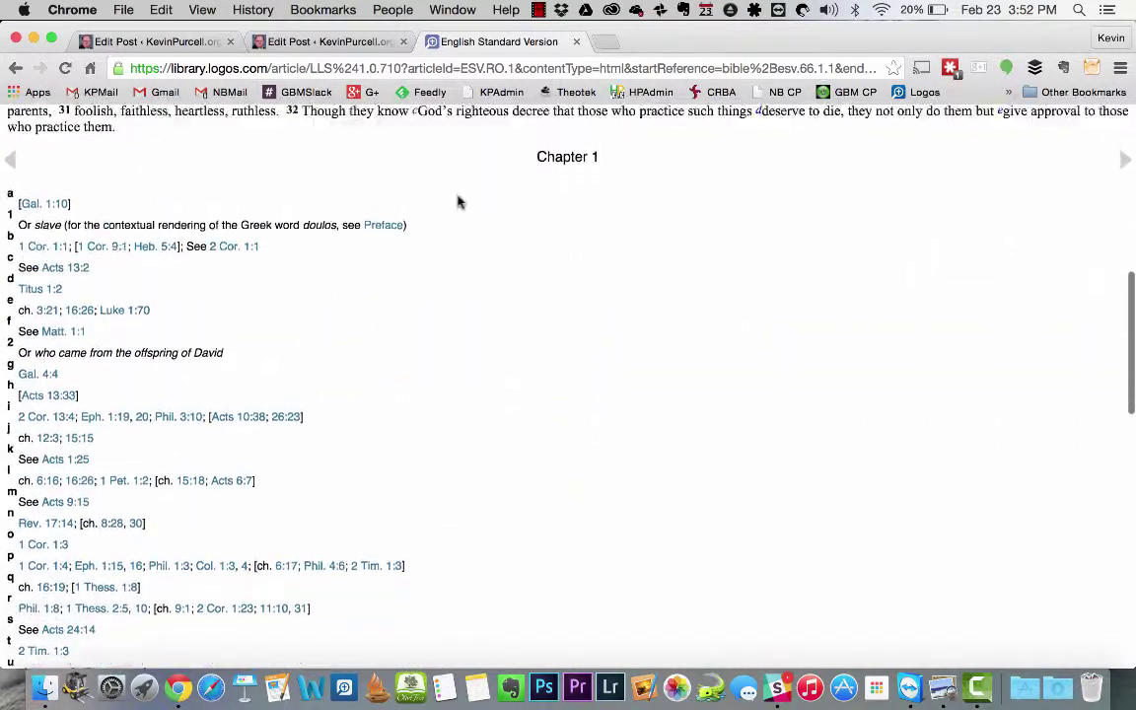
- View the site's resource list and search page, and return to the Bible reading page
{"action": "left_click", "coordinate": [535, 126]}
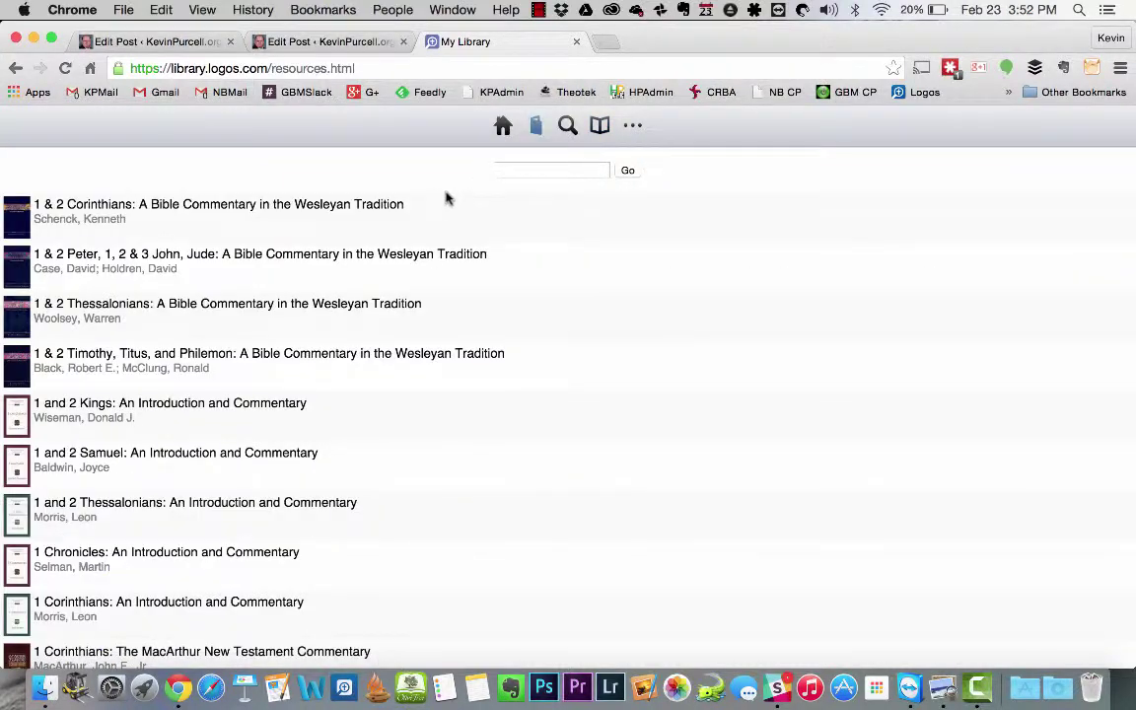
{"action": "left_click", "coordinate": [570, 134]}
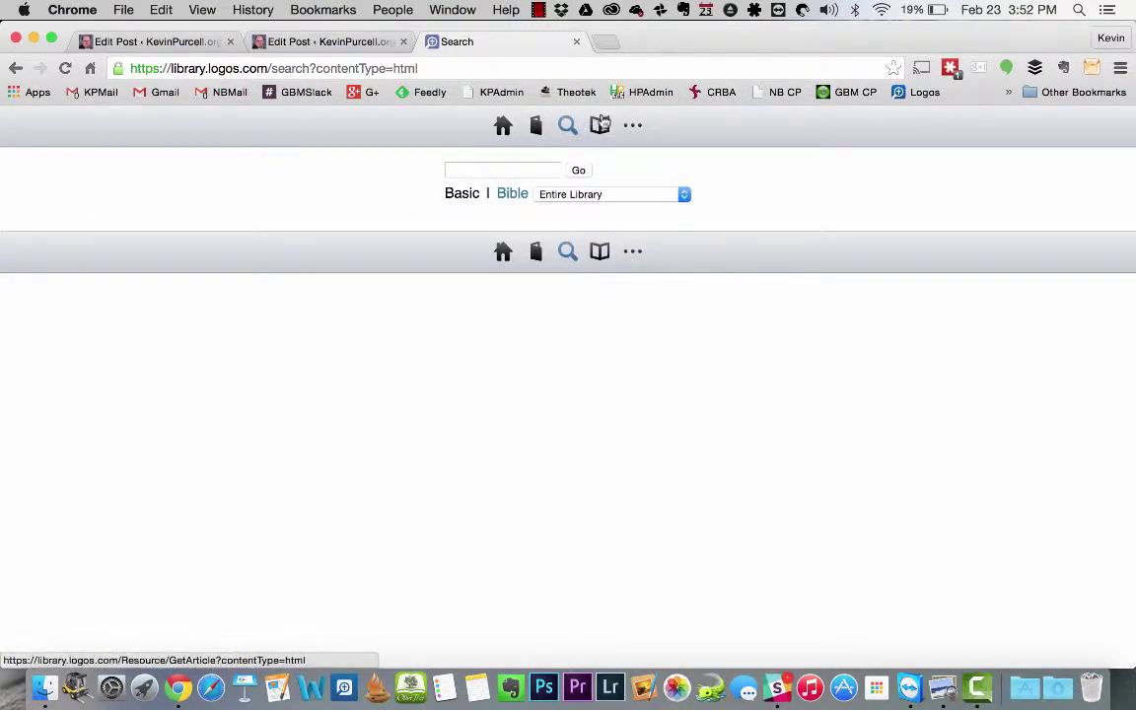
{"action": "left_click", "coordinate": [602, 123]}
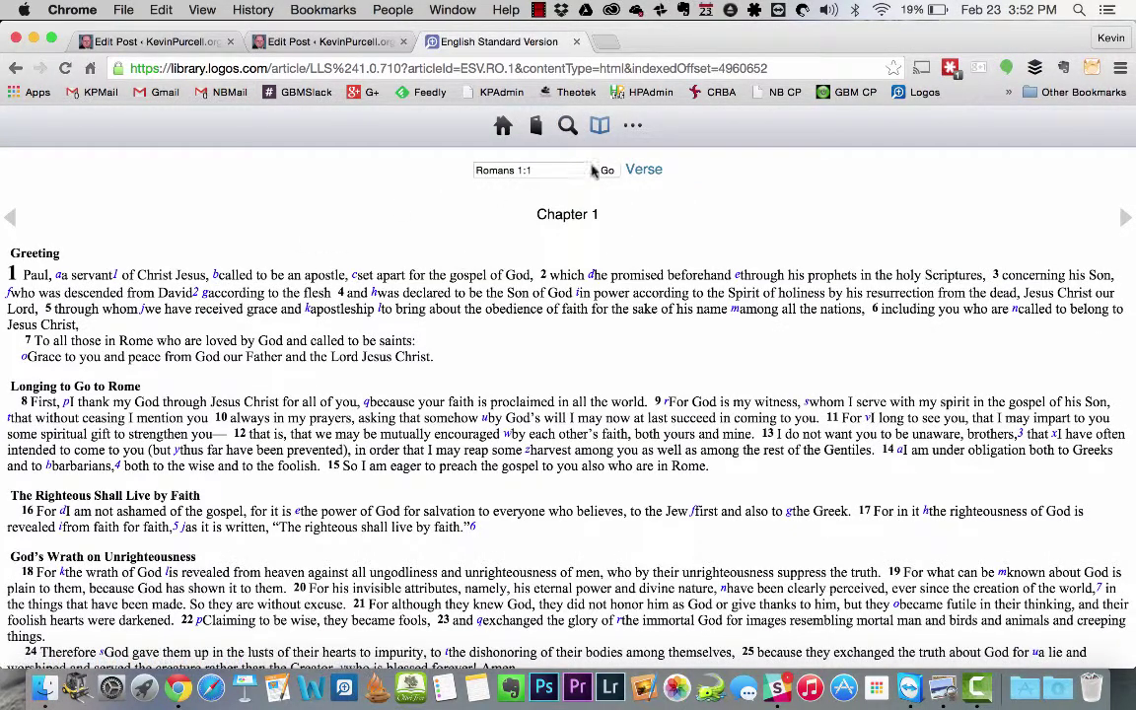
- Show the site's list of additional tools, view the About page, and go back to that list
{"action": "left_click", "coordinate": [634, 125]}
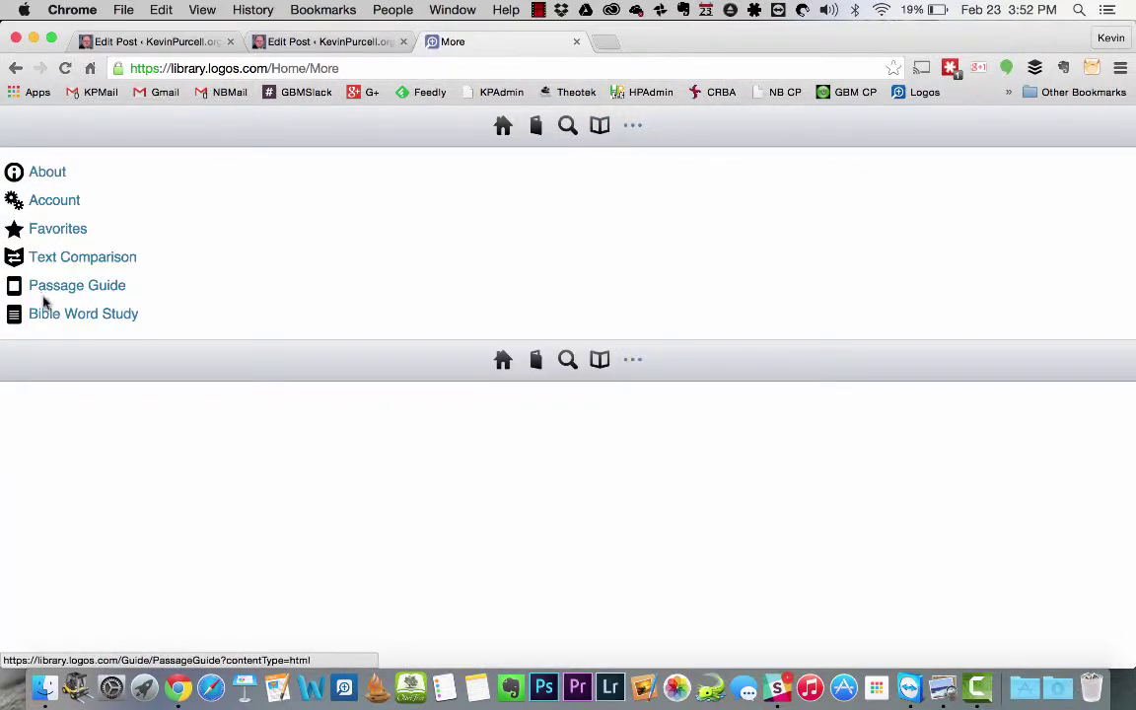
{"action": "left_click", "coordinate": [43, 174]}
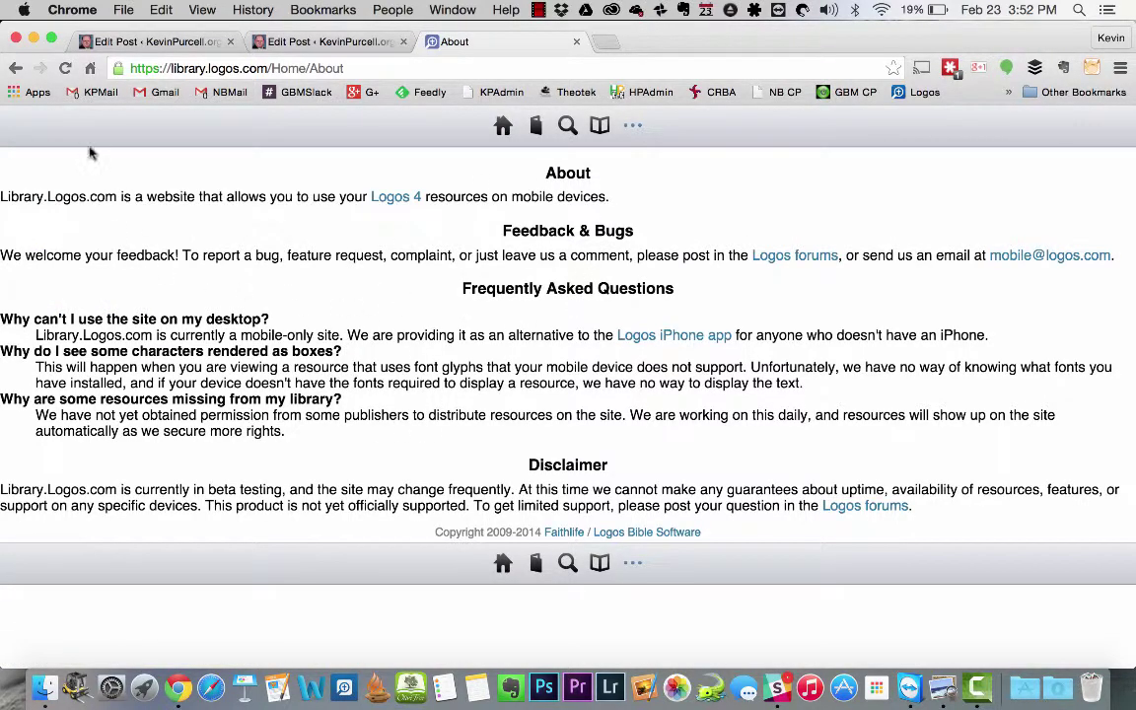
{"action": "left_click", "coordinate": [15, 68]}
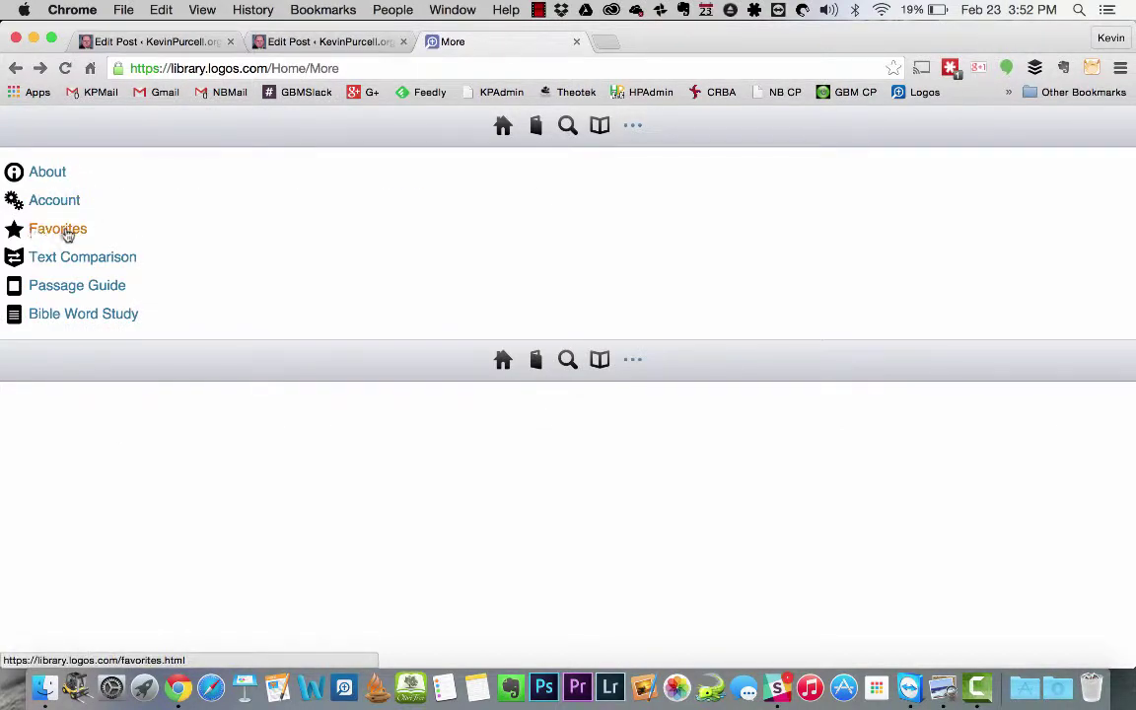
- Compare John 3:16 across translations with Text Comparison, and return to the list of additional tools
{"action": "left_click", "coordinate": [45, 262]}
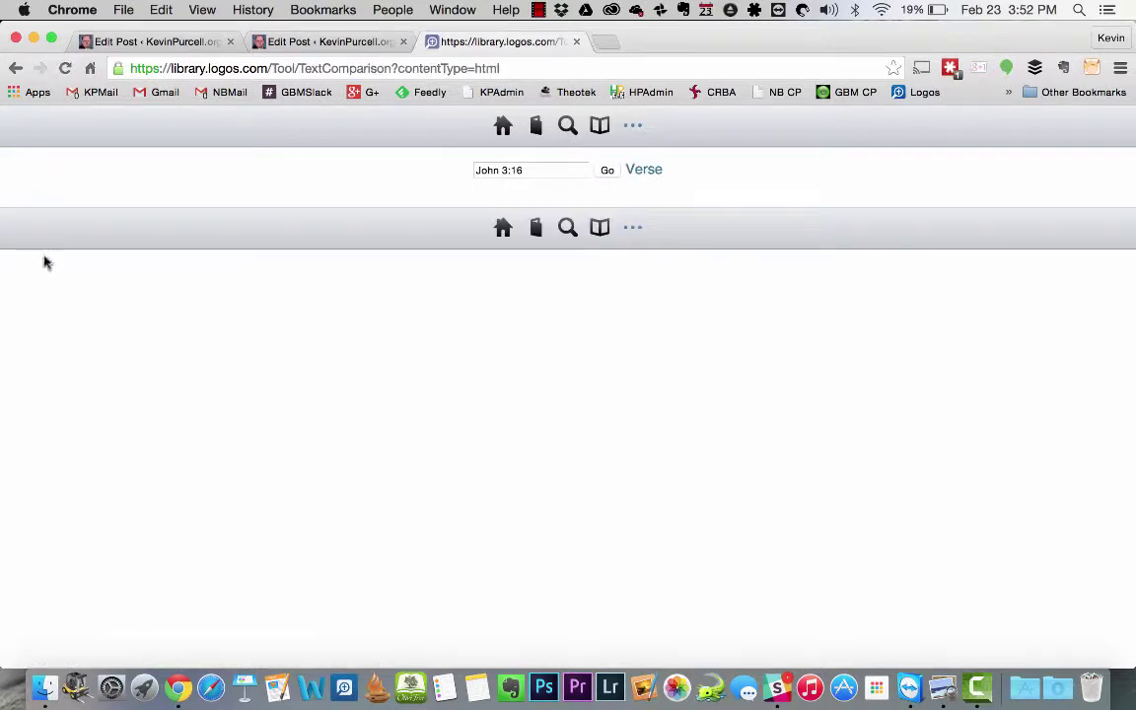
{"action": "left_click", "coordinate": [606, 172]}
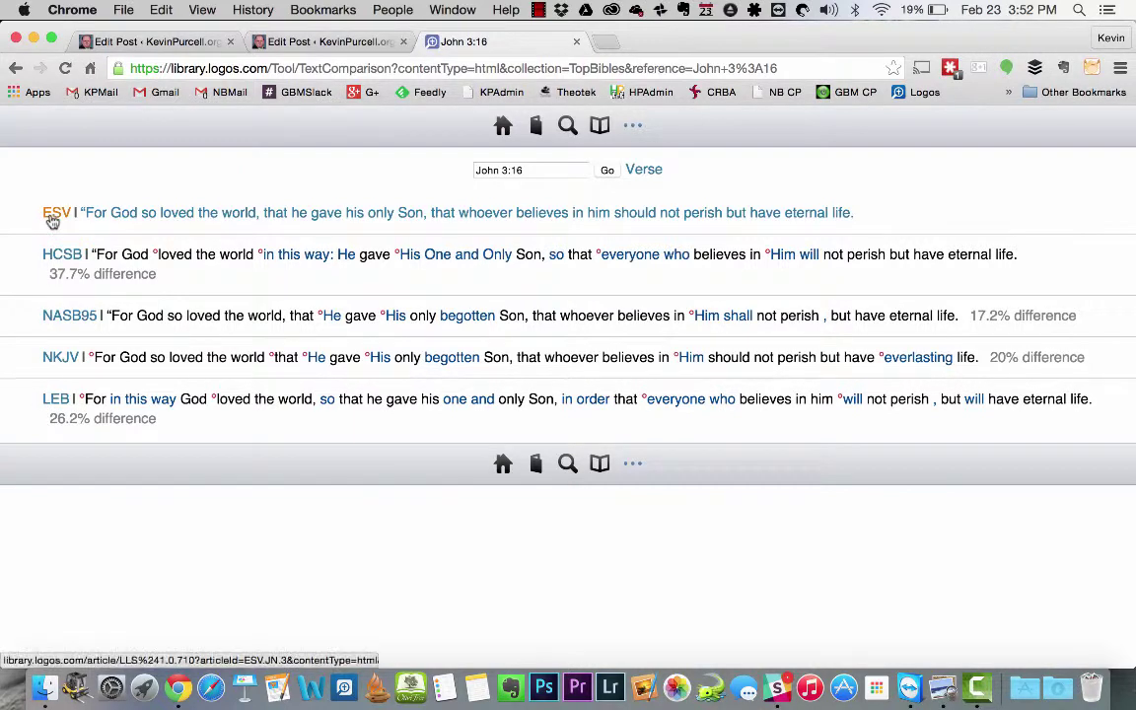
{"action": "left_click", "coordinate": [632, 125]}
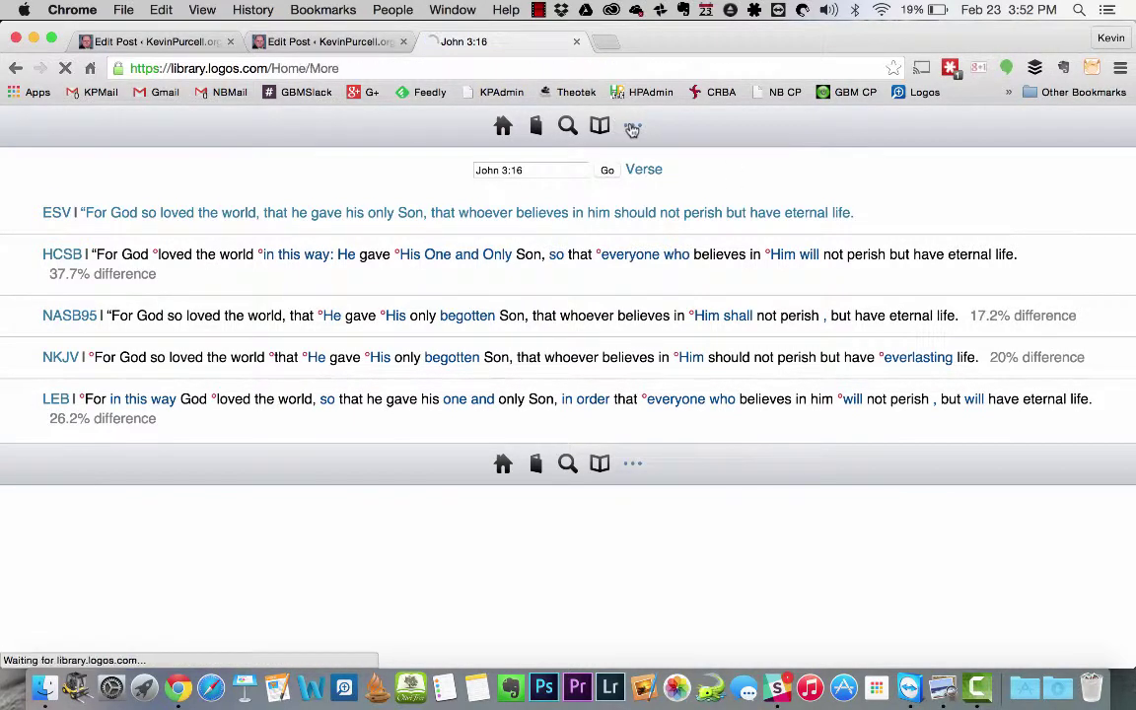
- Run the Passage Guide on John 3:16, look over its sections including Media Resources, and return to the list of additional tools
{"action": "left_click", "coordinate": [47, 288]}
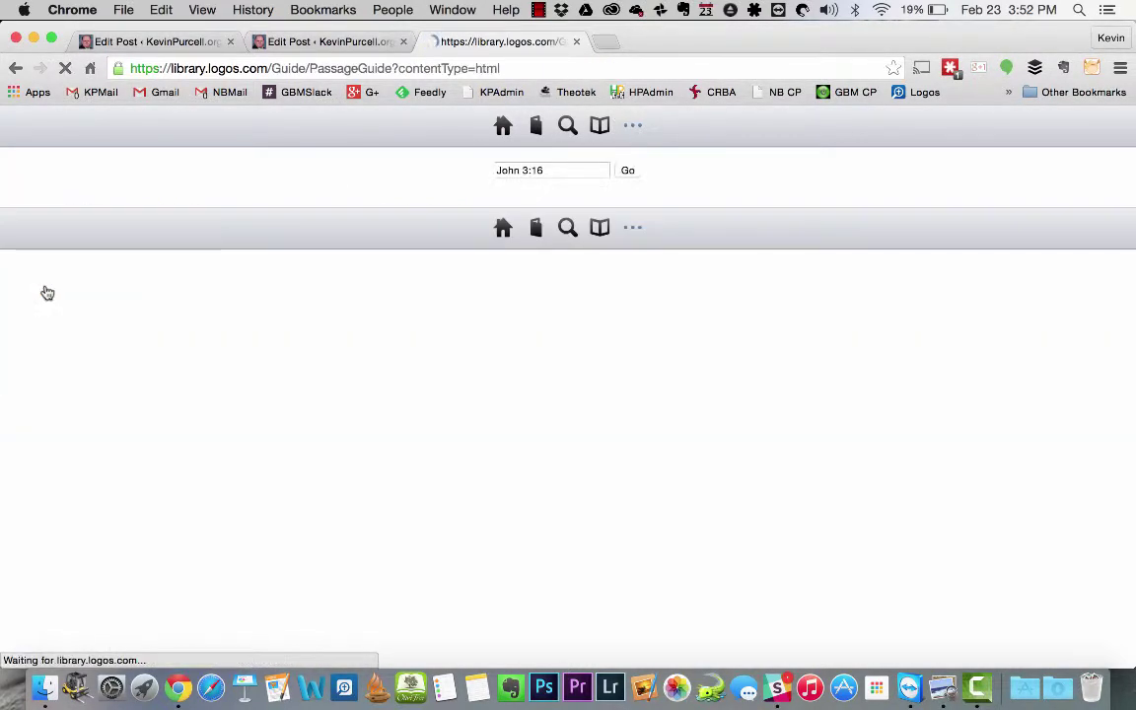
{"action": "left_click", "coordinate": [608, 171]}
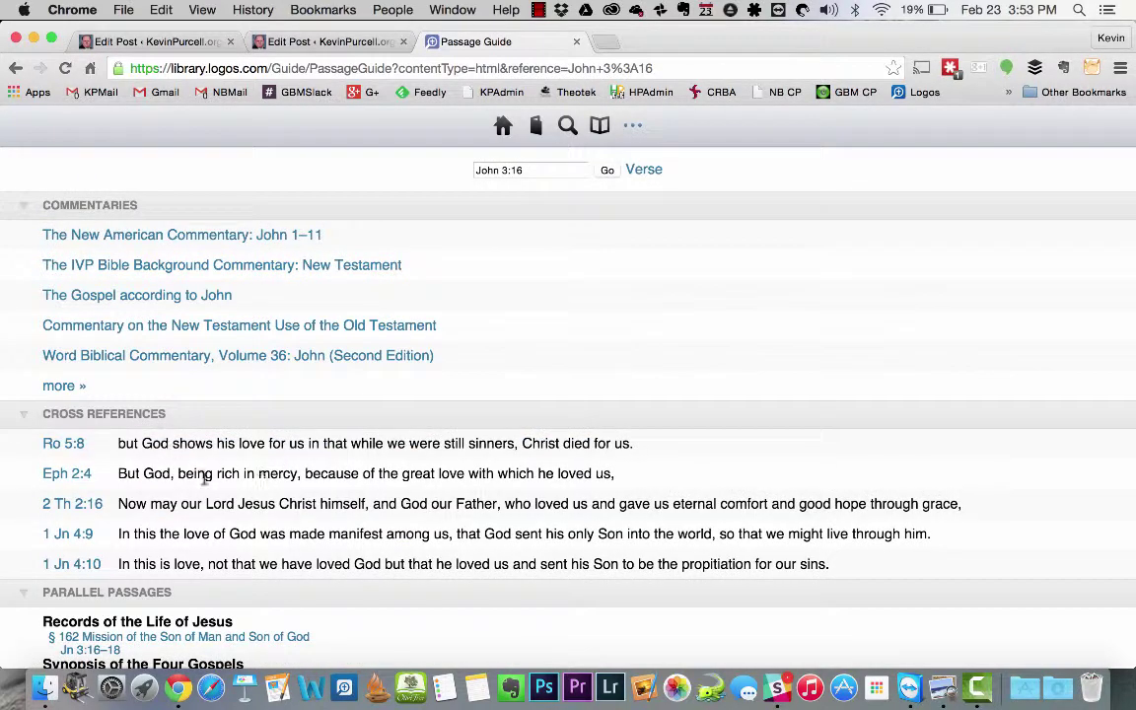
{"action": "scroll", "coordinate": [204, 476], "scroll_direction": "down", "scroll_amount": 8}
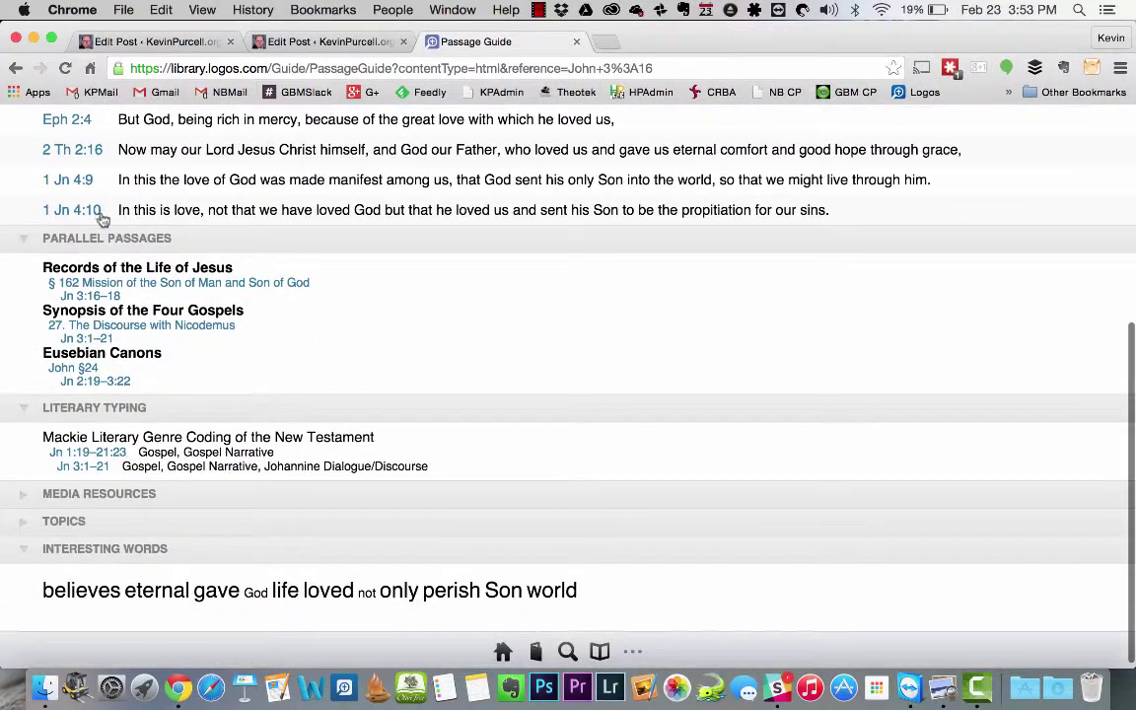
{"action": "left_click", "coordinate": [22, 498]}
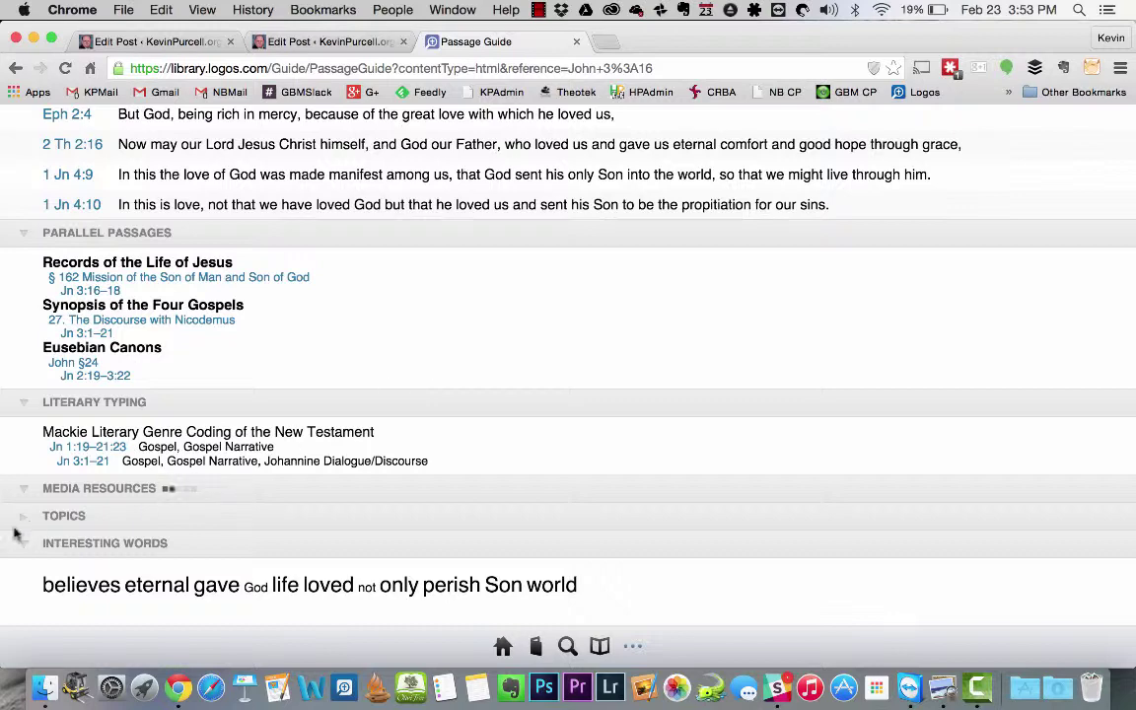
{"action": "scroll", "coordinate": [575, 230], "scroll_direction": "up", "scroll_amount": 8}
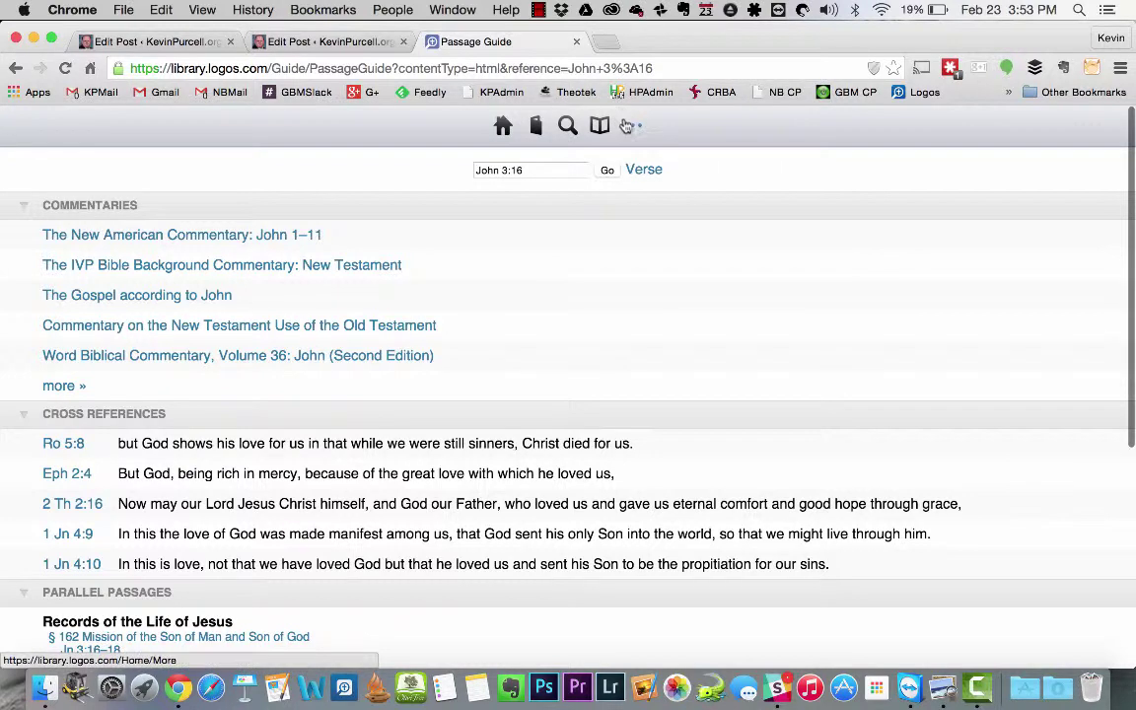
{"action": "left_click", "coordinate": [631, 125]}
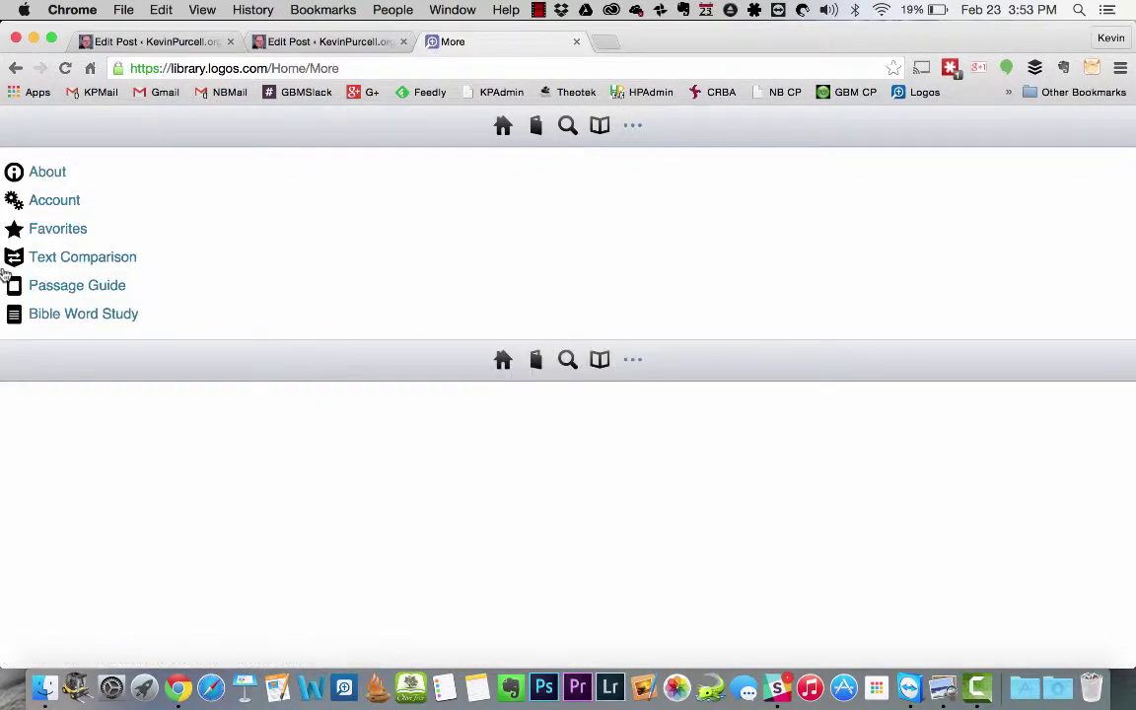
- Run a Bible Word Study on the word "grace"
{"action": "left_click", "coordinate": [74, 313]}
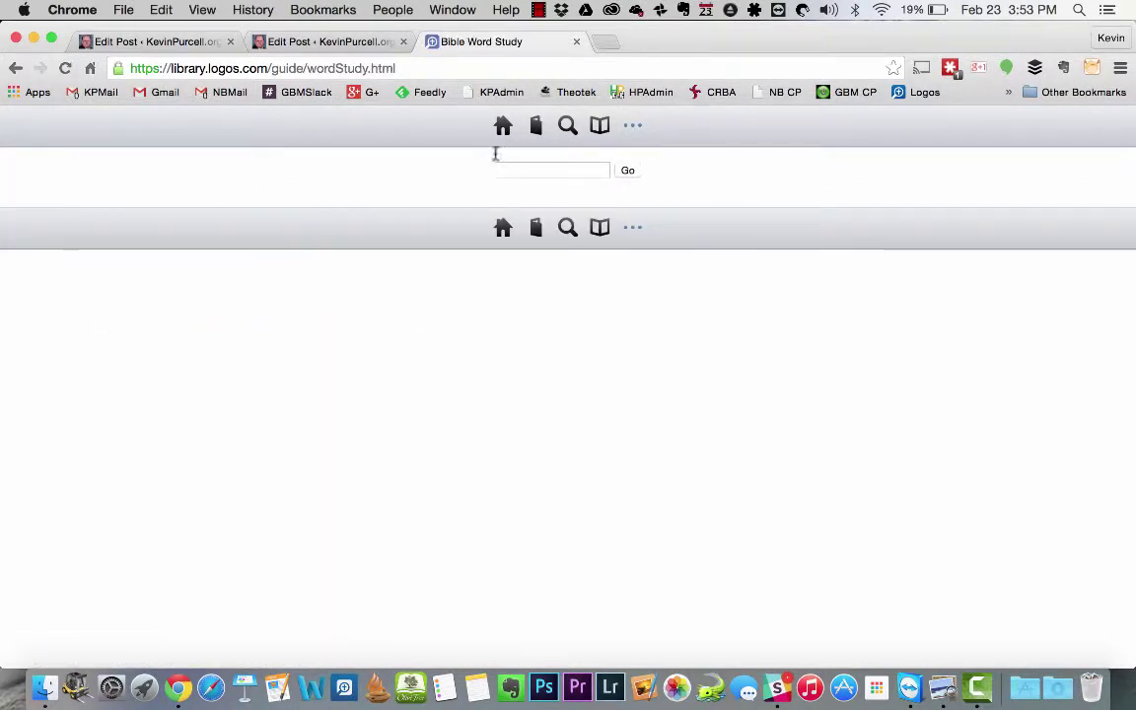
{"action": "left_click", "coordinate": [517, 169]}
{"action": "type", "text": "grace"}
{"action": "key", "text": "Return"}
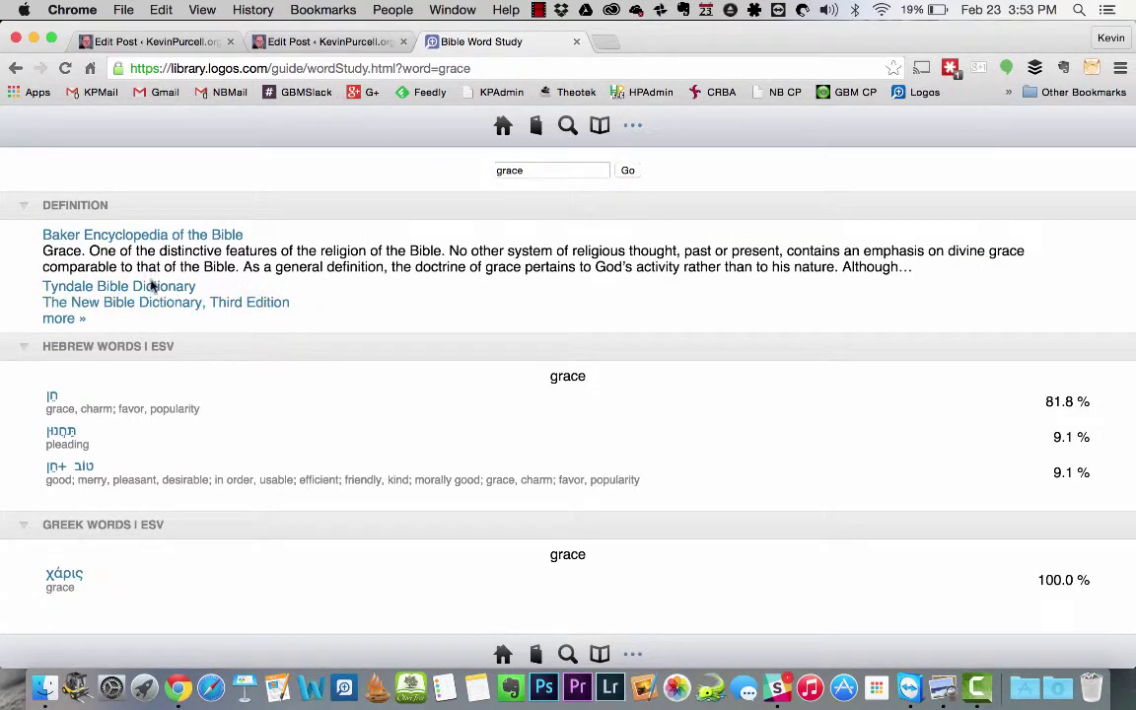
- Expand the full list of definition resources for grace and examine the Hebrew and Greek words, selecting the first Hebrew word
{"action": "left_click", "coordinate": [51, 318]}
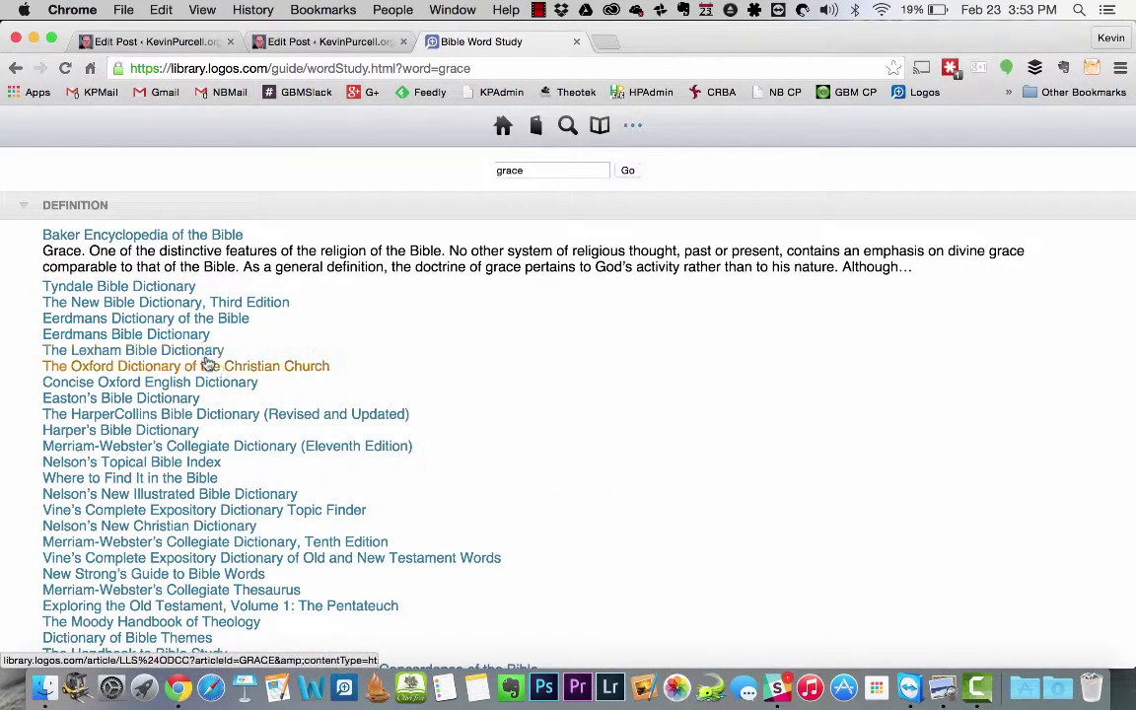
{"action": "scroll", "coordinate": [228, 372], "scroll_direction": "down", "scroll_amount": 10}
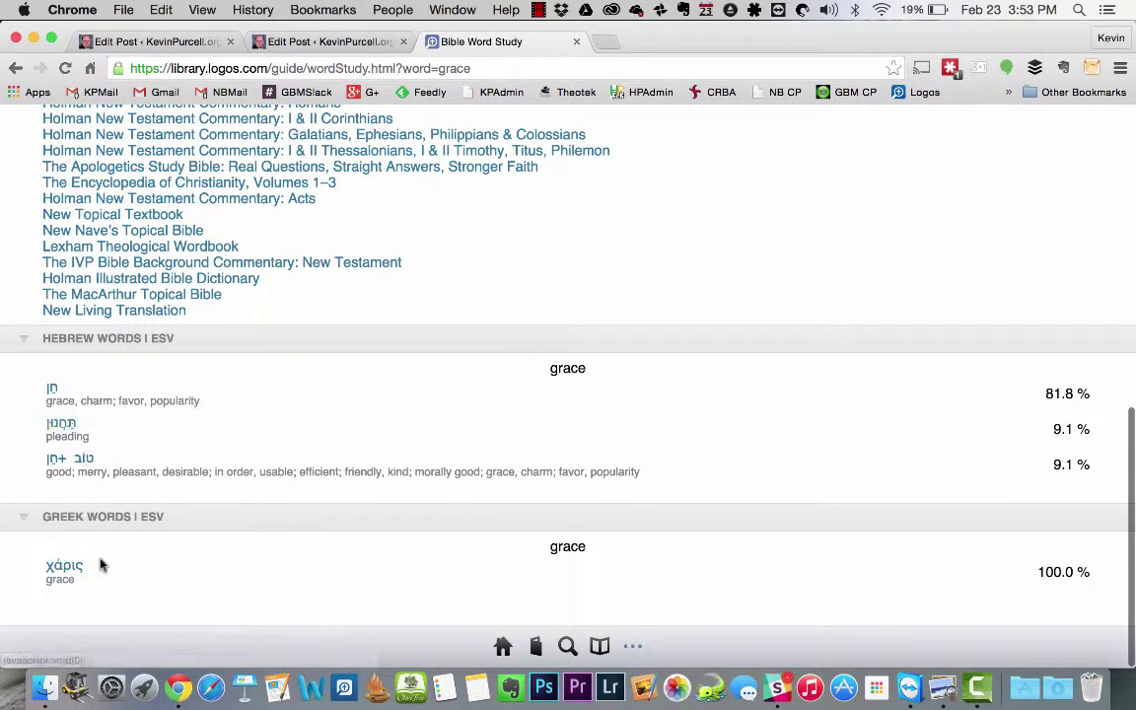
{"action": "scroll", "coordinate": [266, 563], "scroll_direction": "up", "scroll_amount": 5}
{"action": "scroll", "coordinate": [266, 563], "scroll_direction": "down", "scroll_amount": 5}
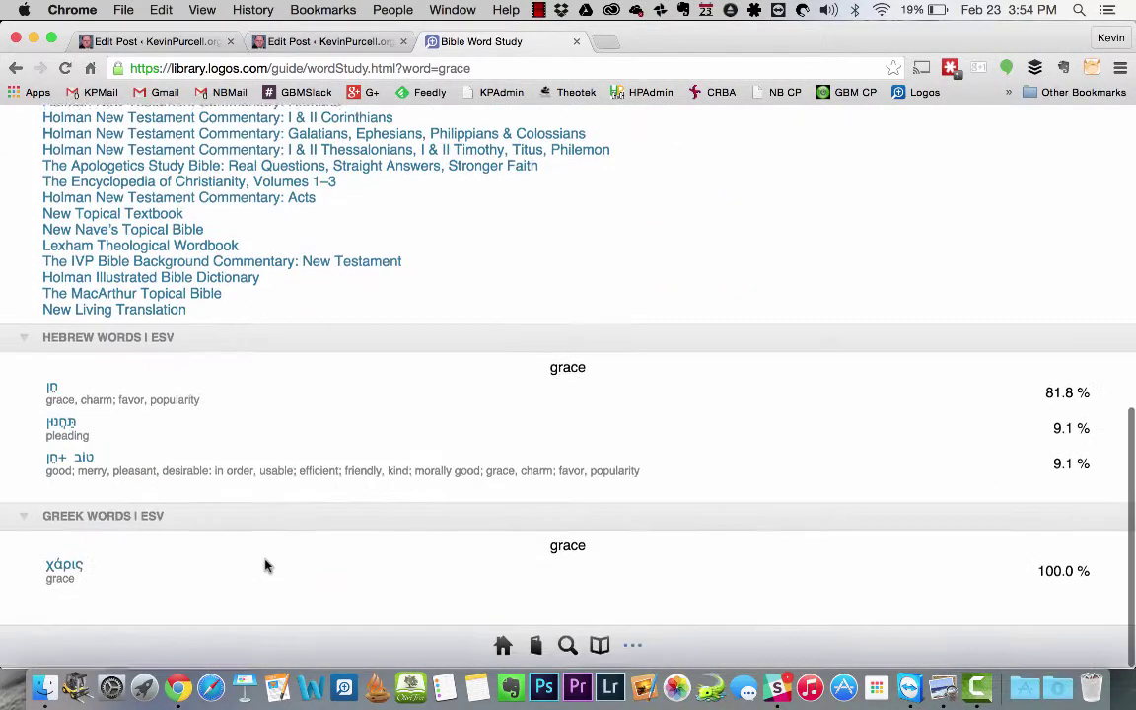
{"action": "left_click", "coordinate": [51, 392]}
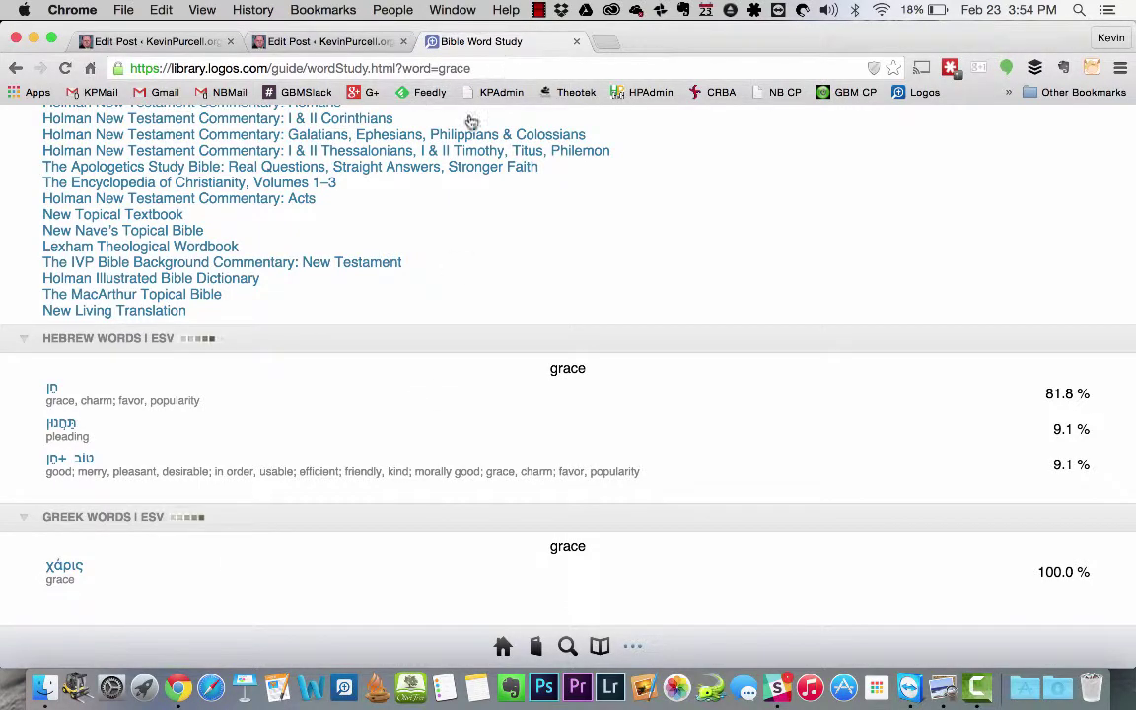
- Go to the Faithlife Study Bible site at bible.faithlife.com
{"action": "scroll", "coordinate": [424, 162], "scroll_direction": "up", "scroll_amount": 15}
{"action": "left_click", "coordinate": [496, 71]}
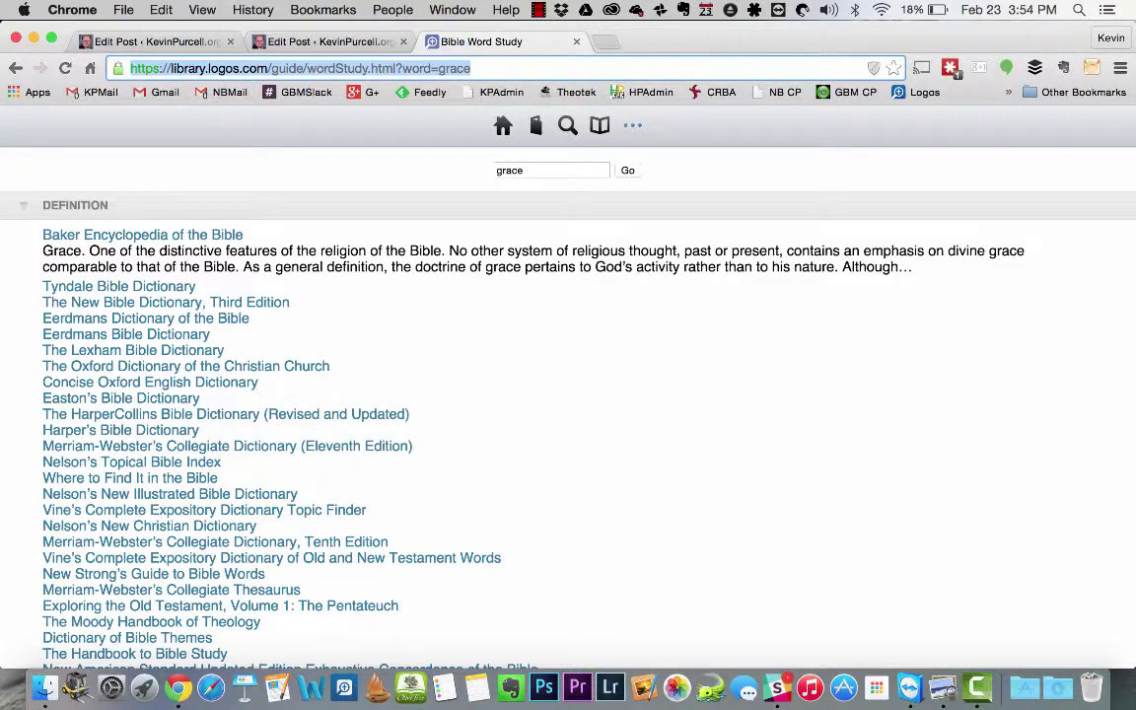
{"action": "type", "text": "bible.faithlife.com"}
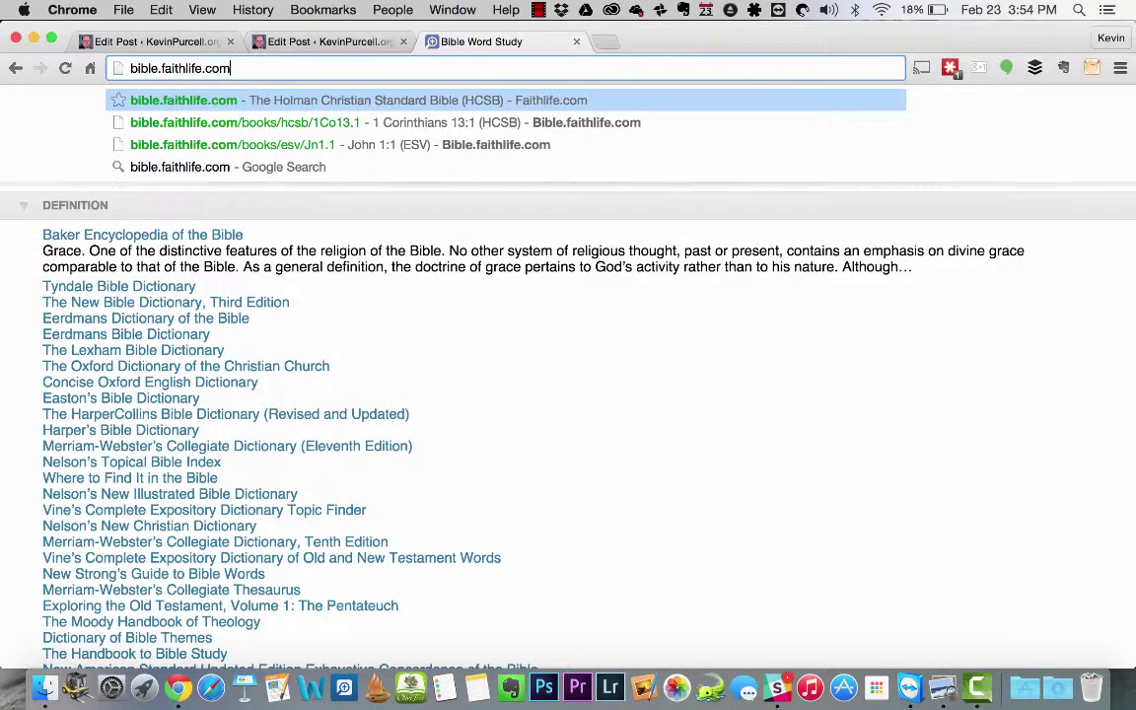
{"action": "key", "text": "Return"}
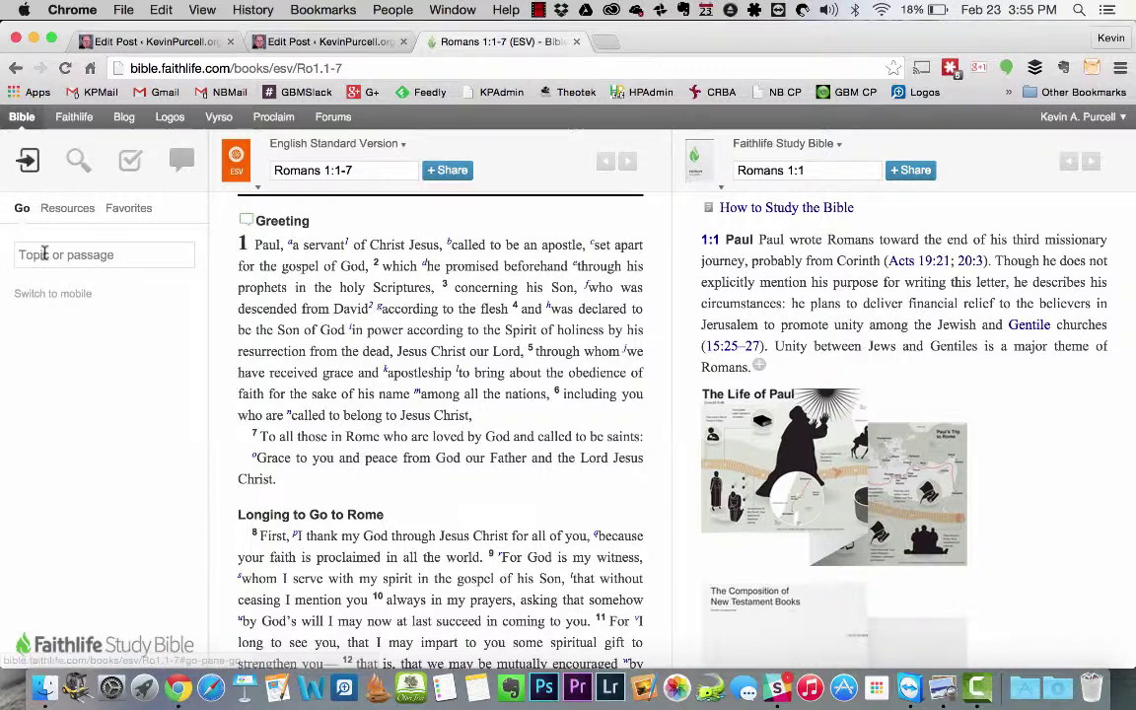
- Show the Faithlife Study Bible's resources, favorites, keyword search and daily readings in turn
{"action": "left_click", "coordinate": [69, 210]}
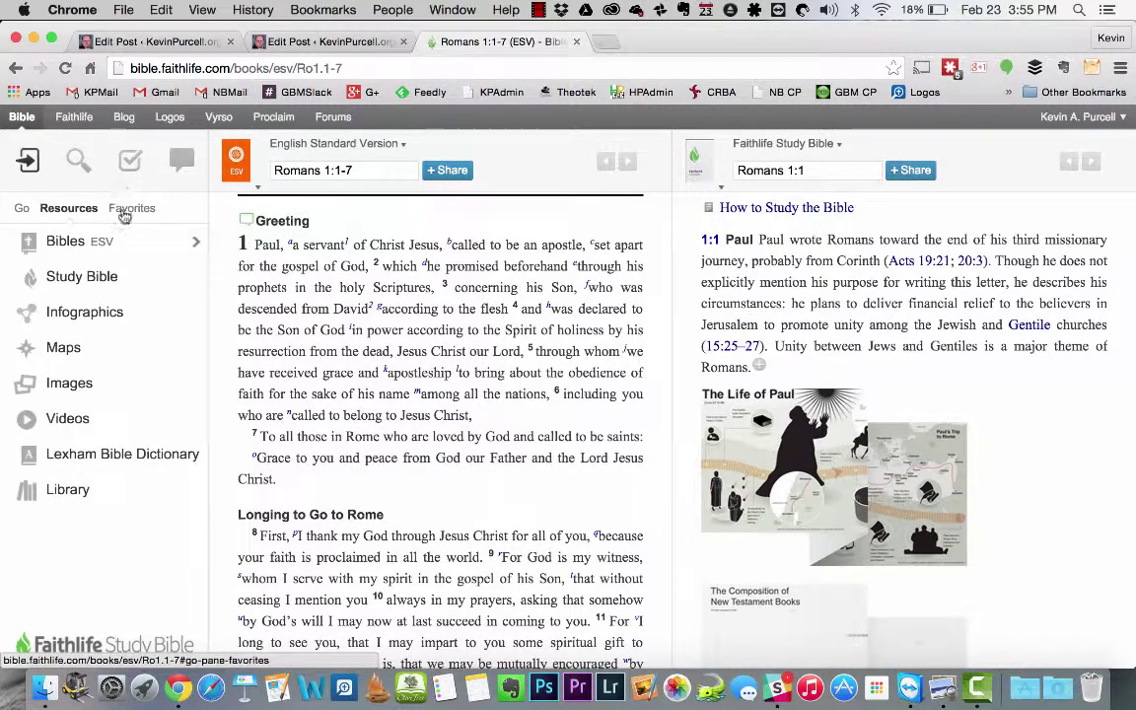
{"action": "left_click", "coordinate": [122, 211]}
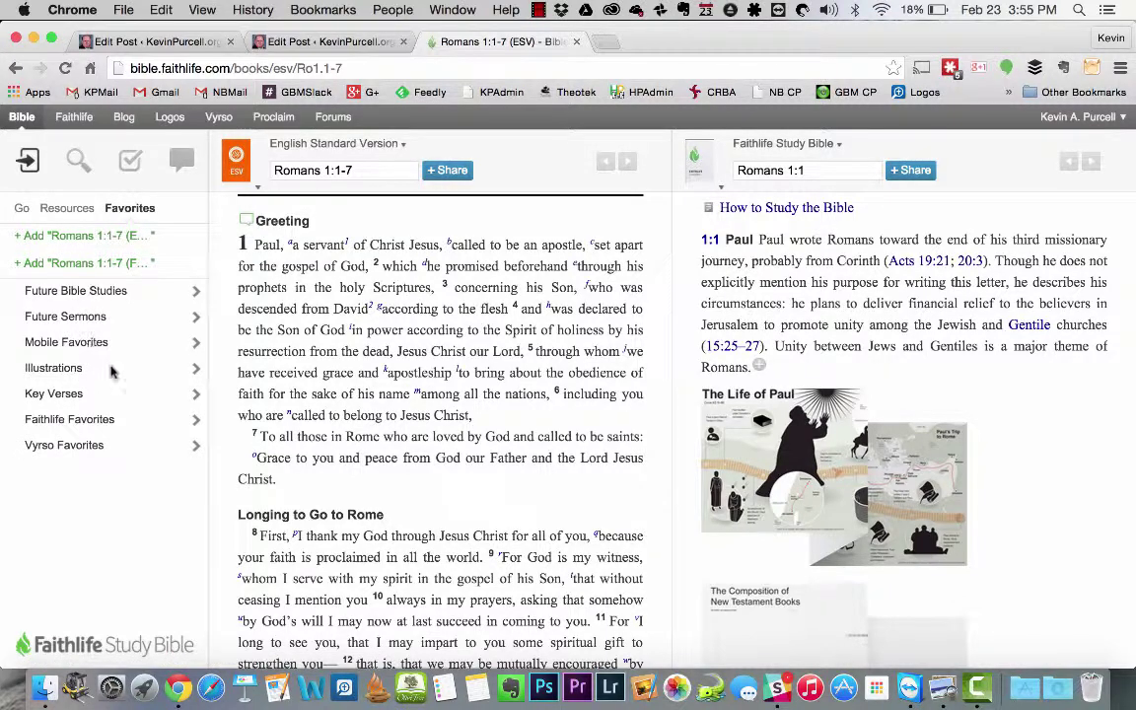
{"action": "left_click", "coordinate": [76, 162]}
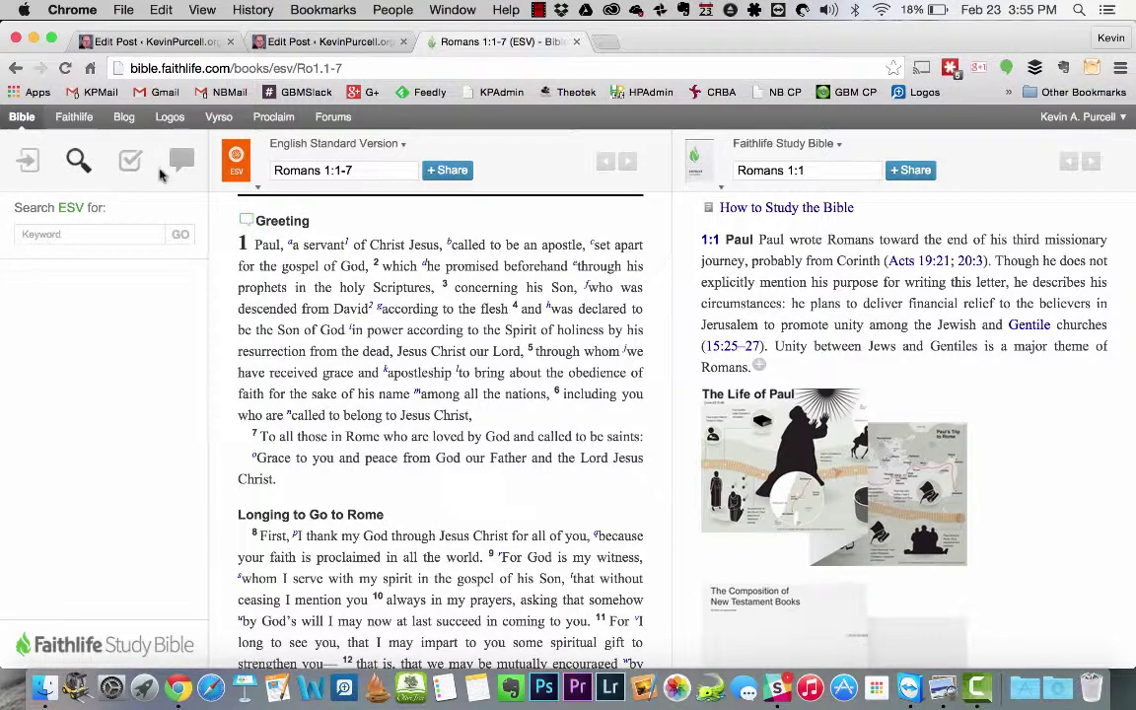
{"action": "left_click", "coordinate": [129, 160]}
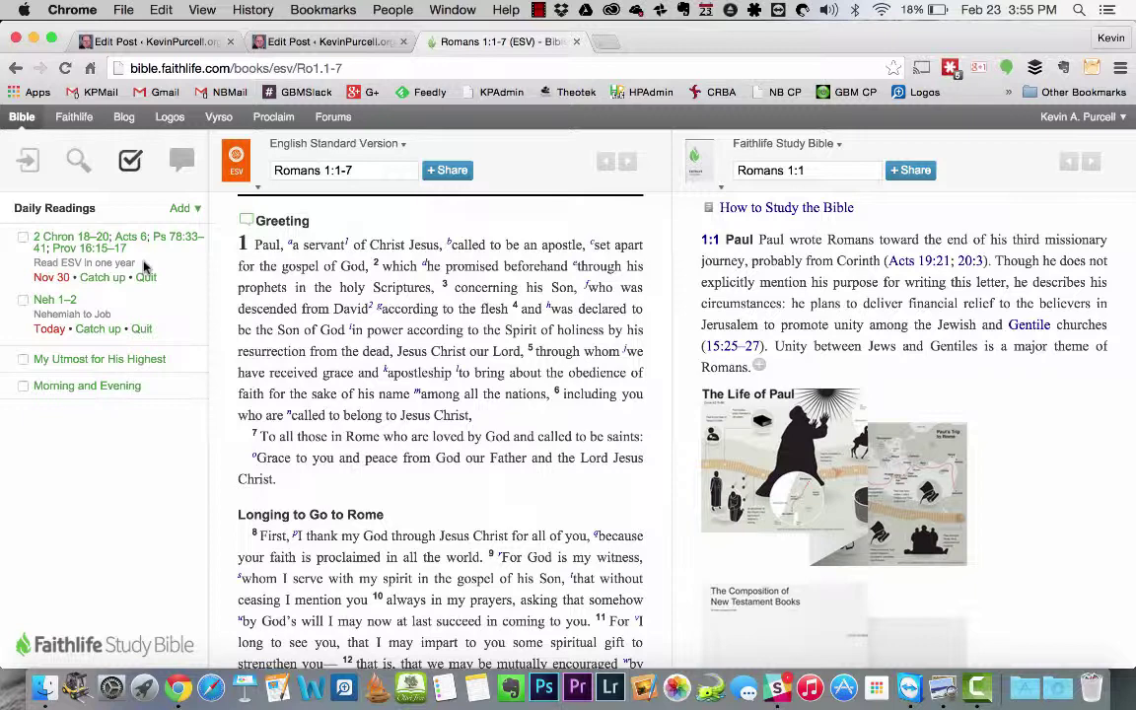
- Show the community notes for Romans 1:1–7, open a blank new note, and look over the chapter text
{"action": "left_click", "coordinate": [180, 159]}
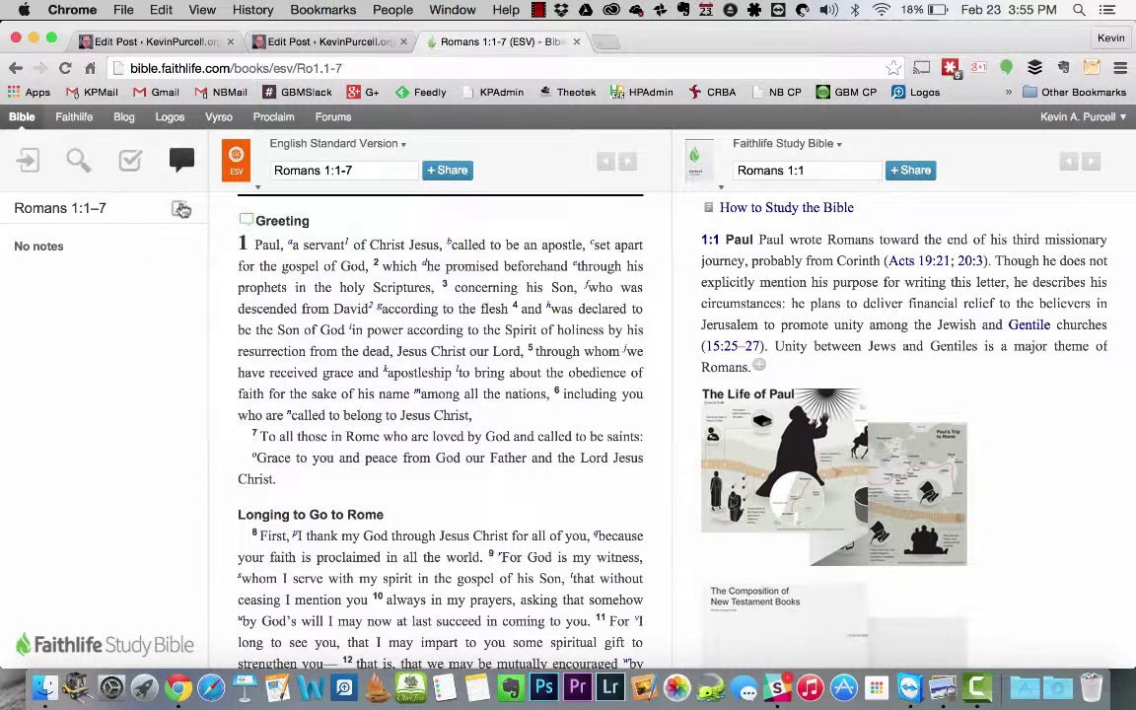
{"action": "left_click", "coordinate": [181, 210]}
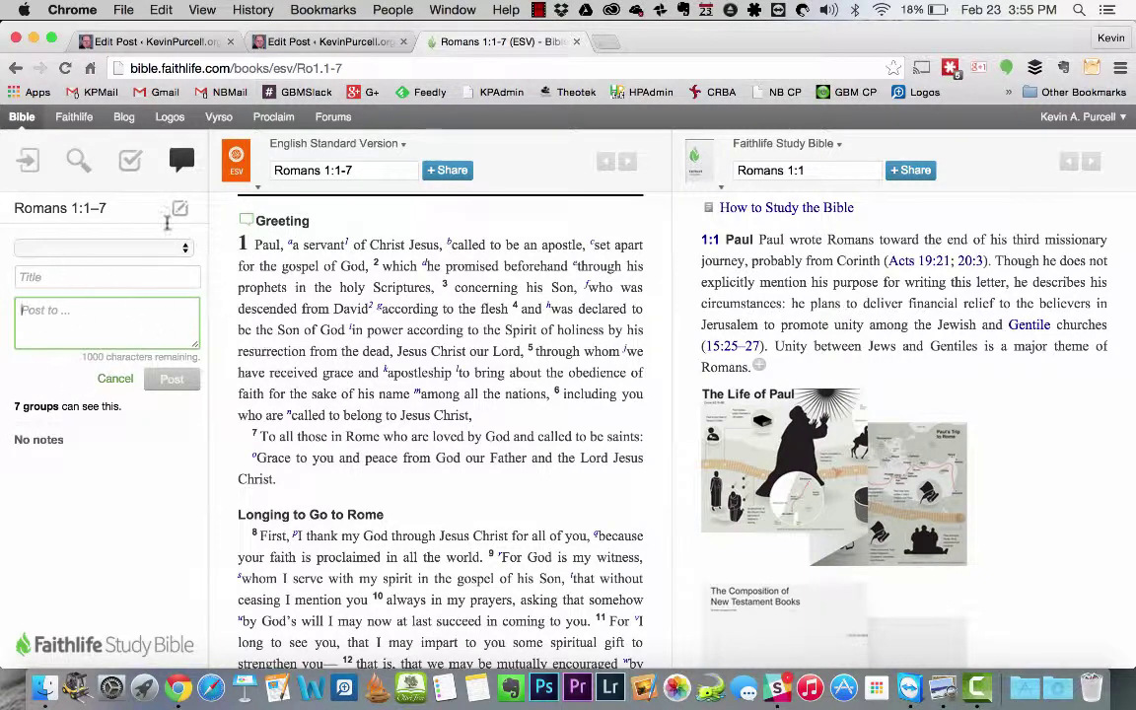
{"action": "scroll", "coordinate": [276, 351], "scroll_direction": "down", "scroll_amount": 5}
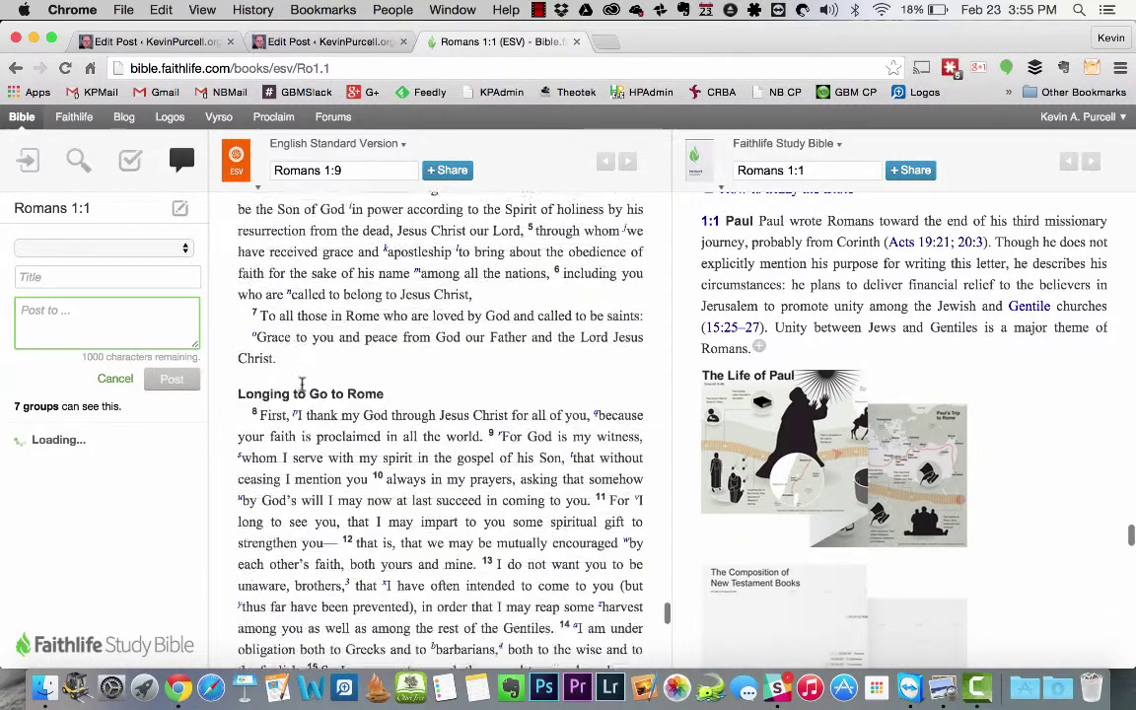
{"action": "scroll", "coordinate": [301, 384], "scroll_direction": "up", "scroll_amount": 4}
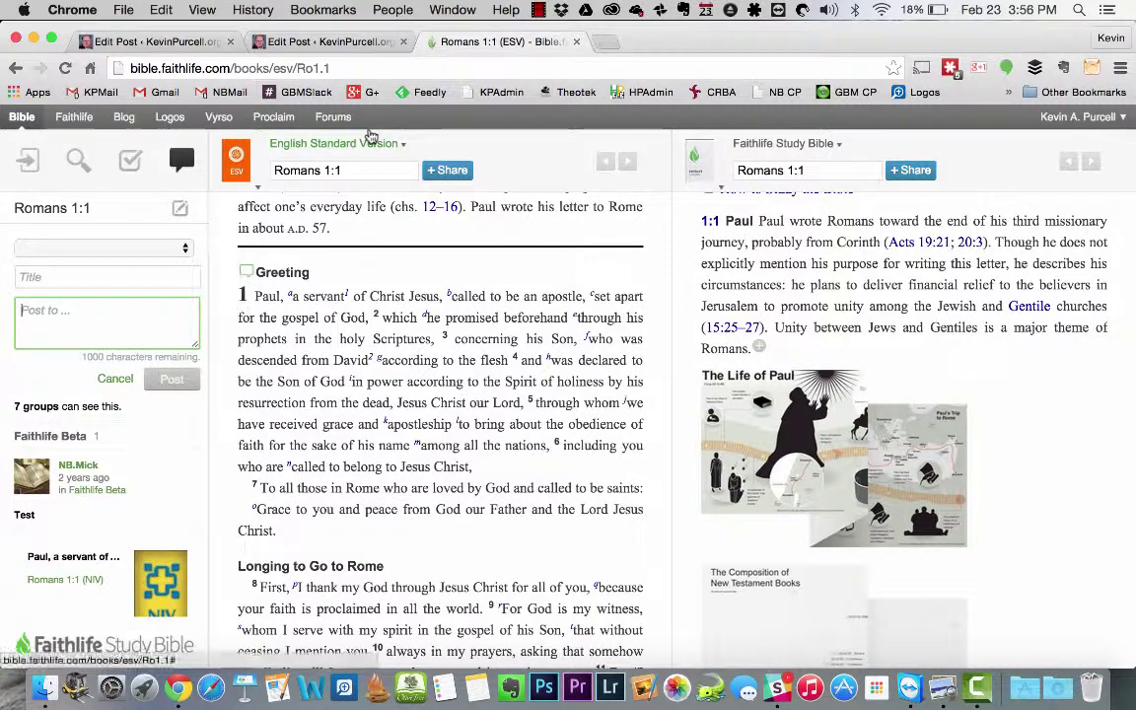
- Go back through the browsing history to the John 3:16 Passage Guide and on to the Romans 1:1 (ESV) page on Biblia.com
{"action": "right_click", "coordinate": [15, 69]}
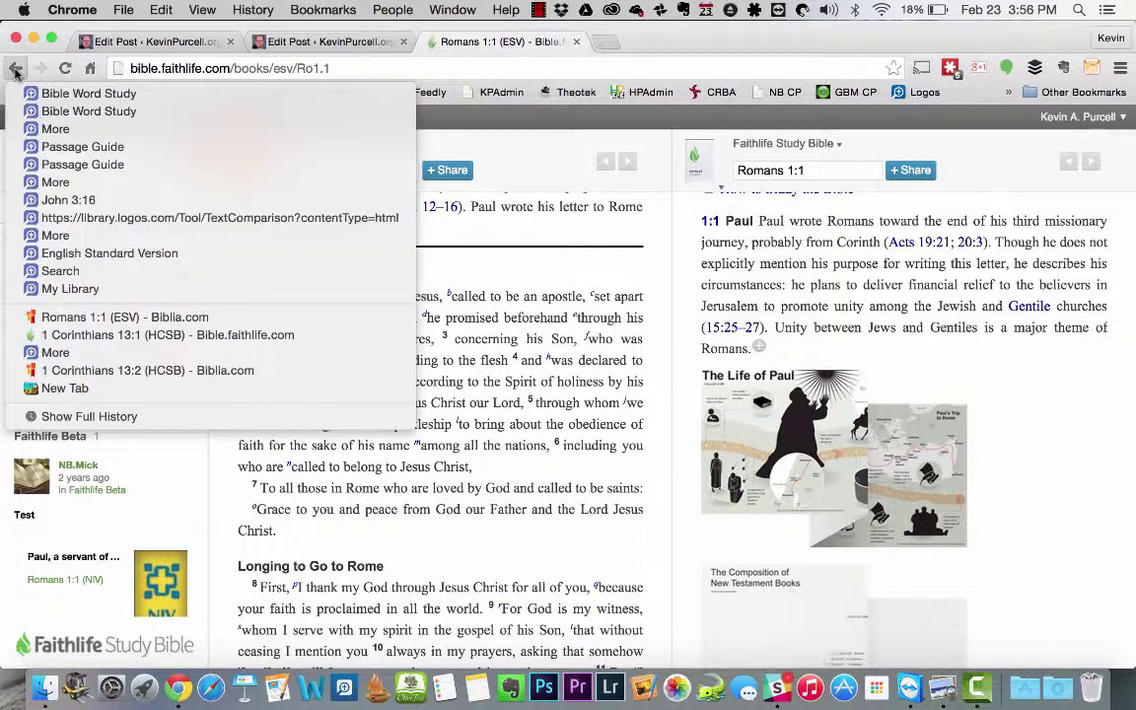
{"action": "left_click", "coordinate": [39, 147]}
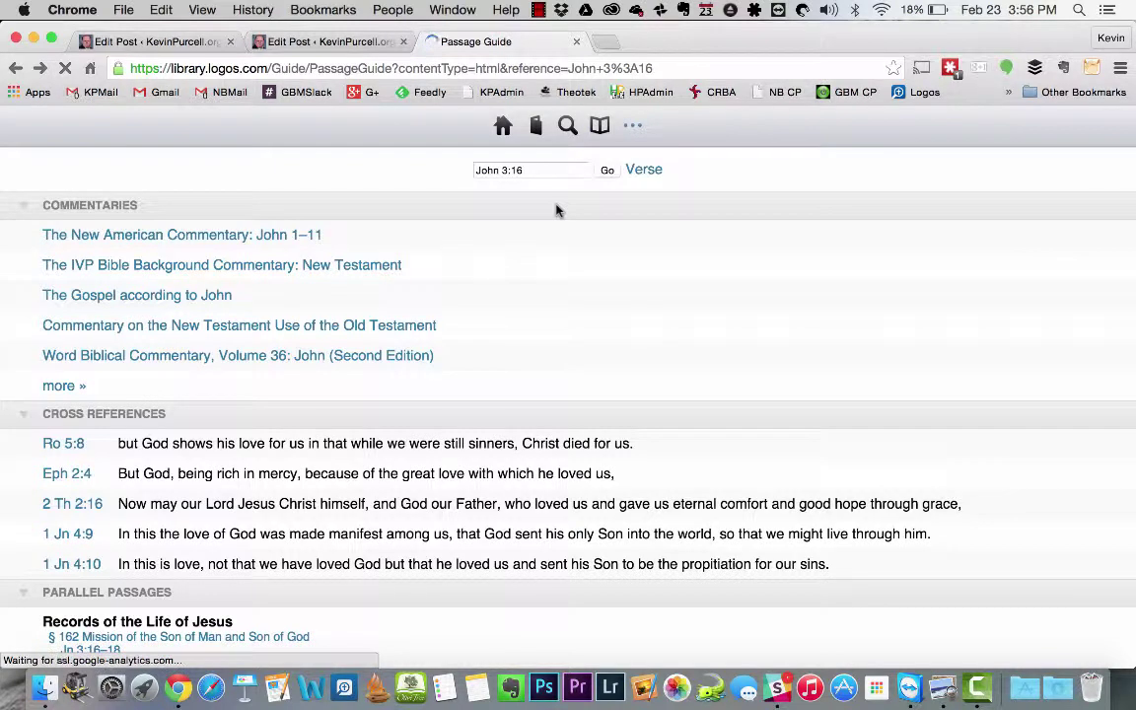
{"action": "right_click", "coordinate": [15, 69]}
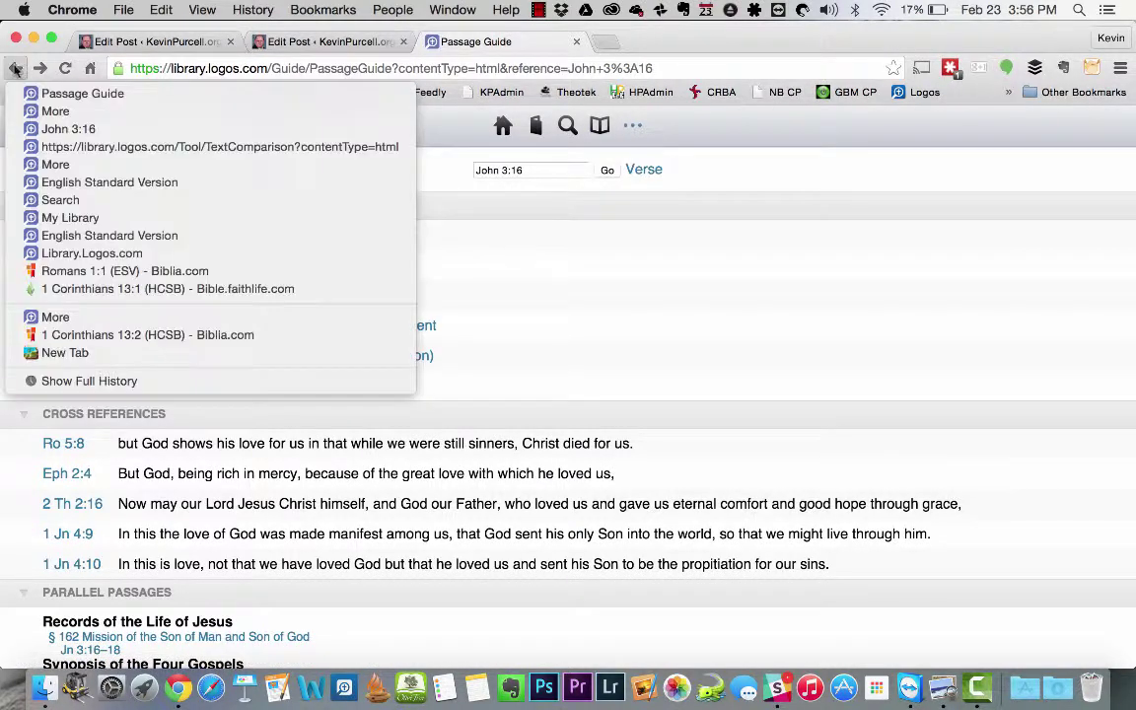
{"action": "left_click", "coordinate": [27, 270]}
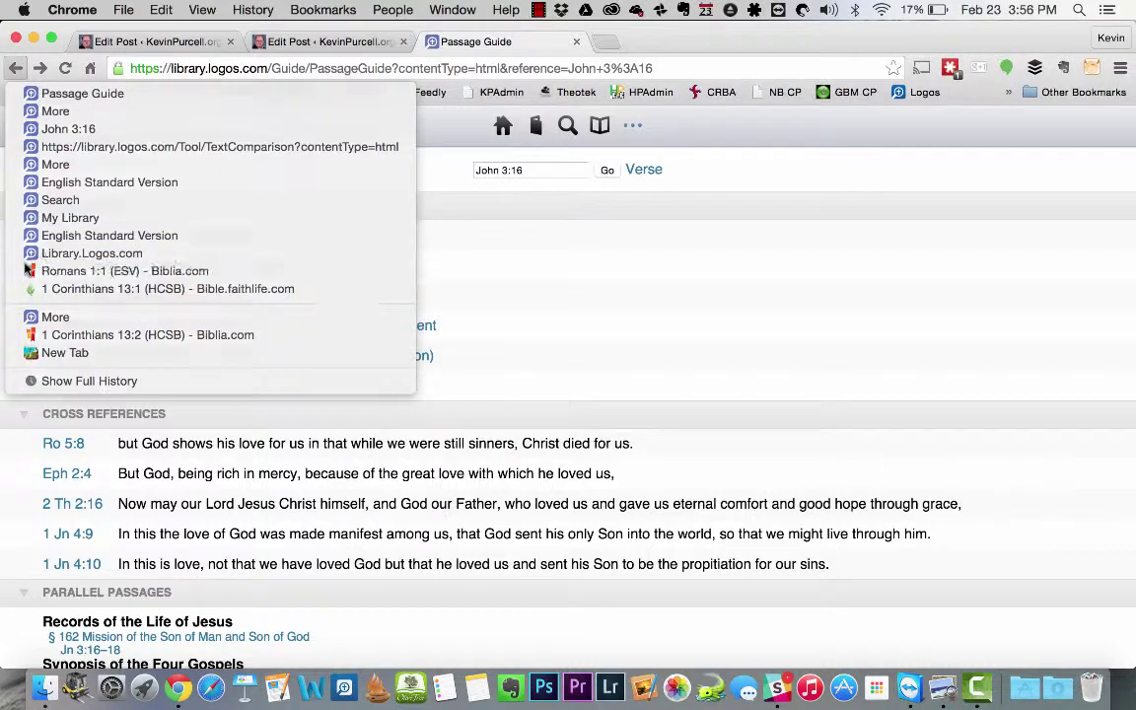